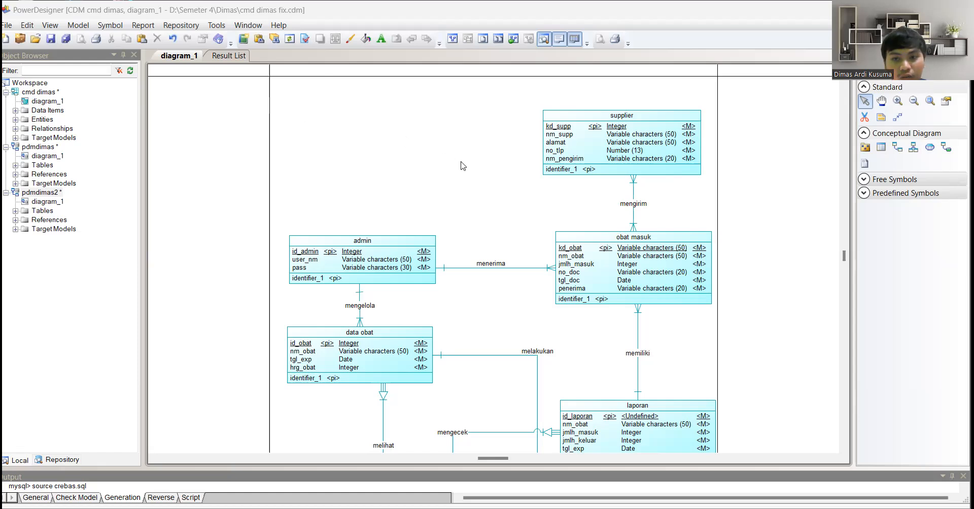
- Create a new Conceptual Data Model with a Conceptual Diagram, keeping the default model name
left_click(6, 25)
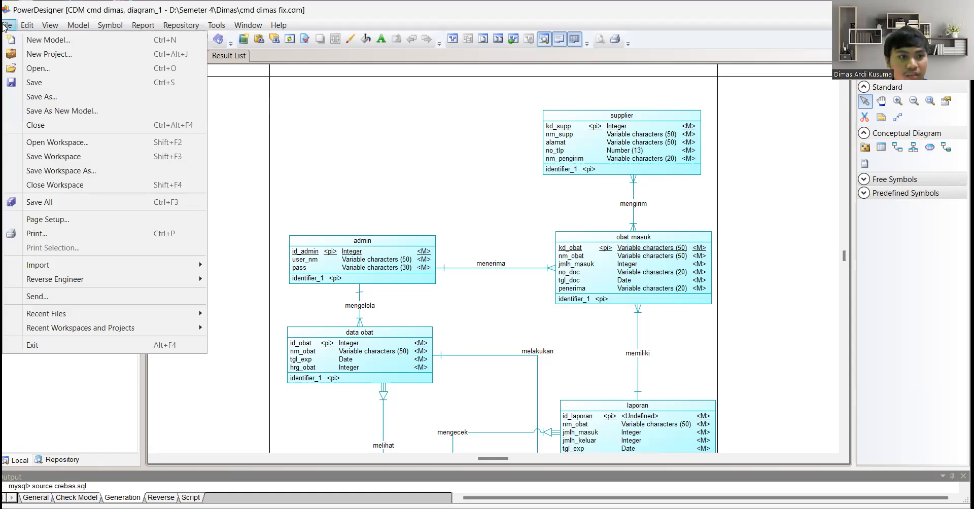
left_click(93, 44)
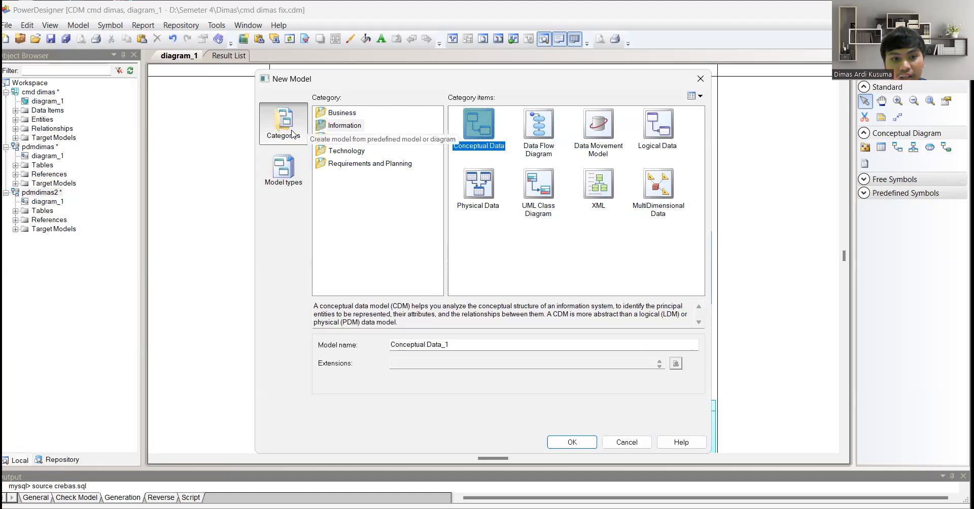
left_click(283, 170)
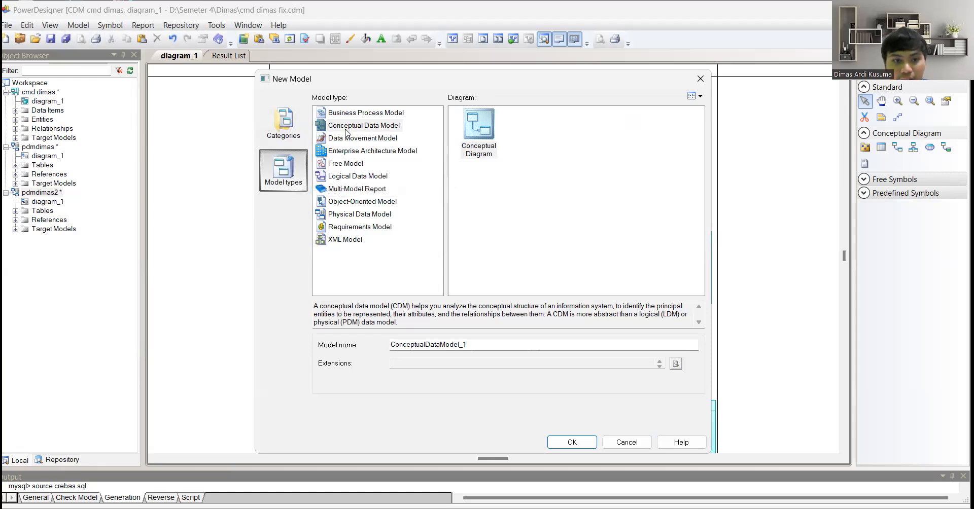
left_click(386, 127)
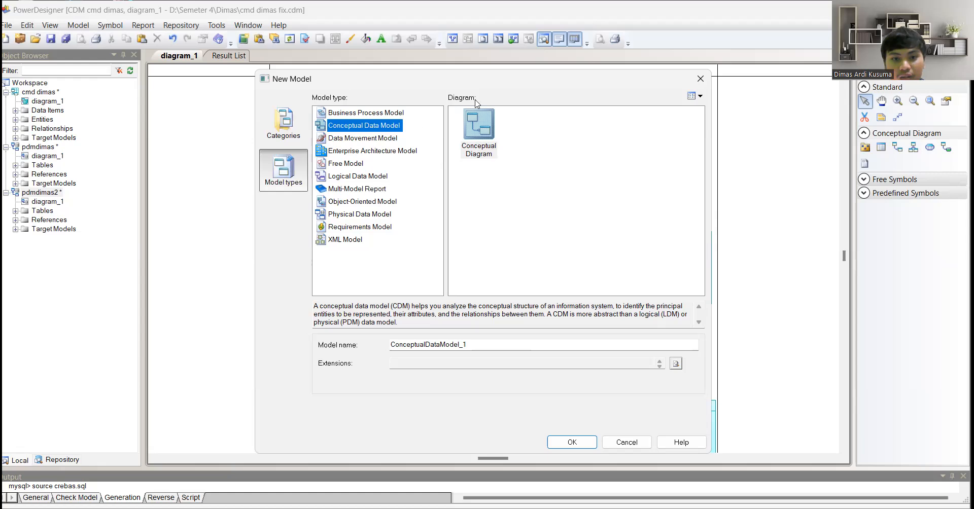
left_click(483, 130)
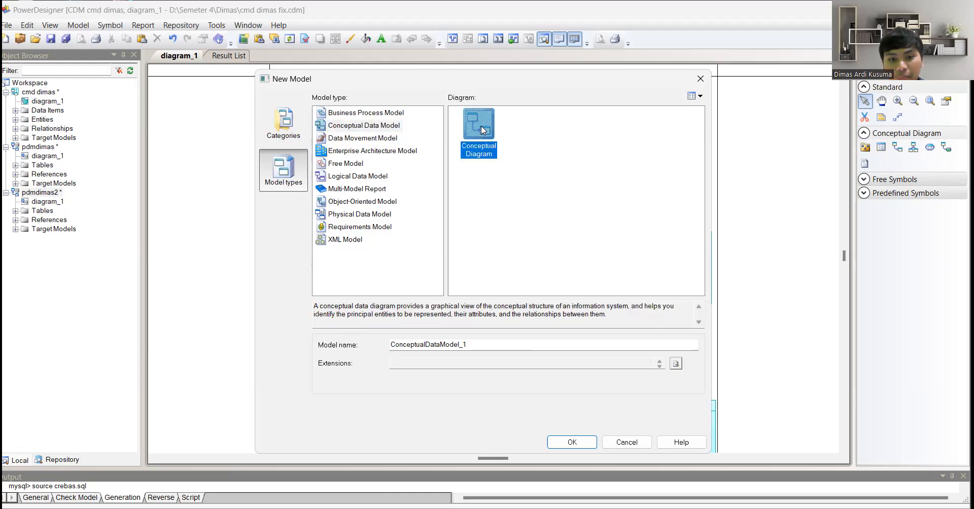
double_click(481, 345)
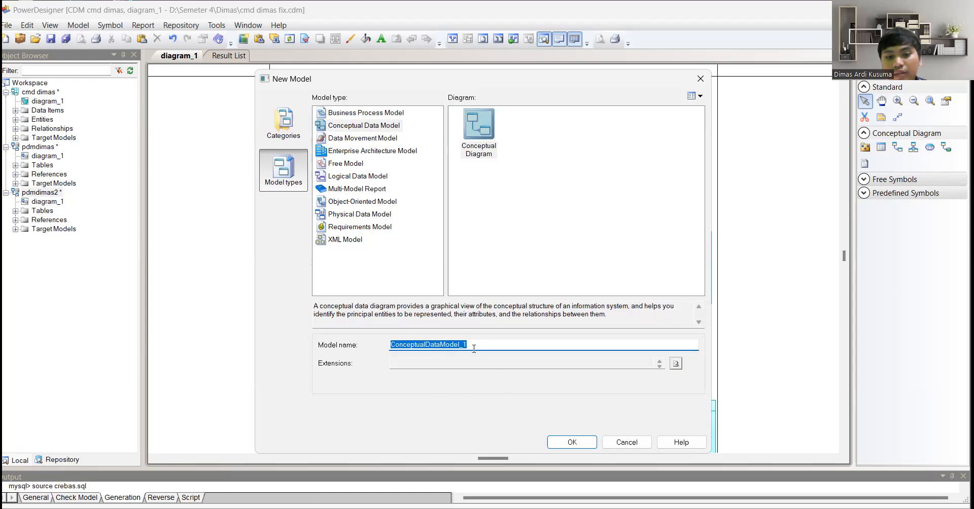
left_click(577, 444)
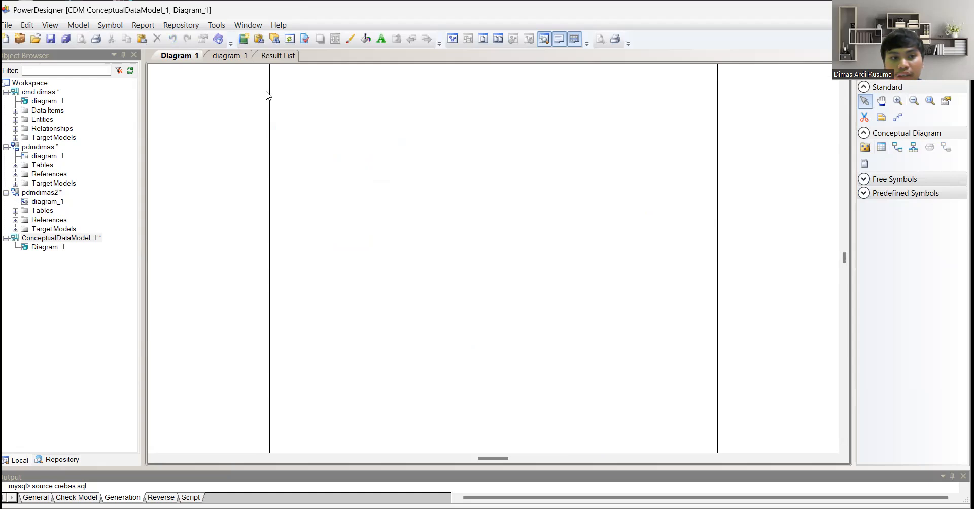
- In the existing cmd dimas diagram, place a new entity in the empty area above admin and open its properties
left_click(237, 56)
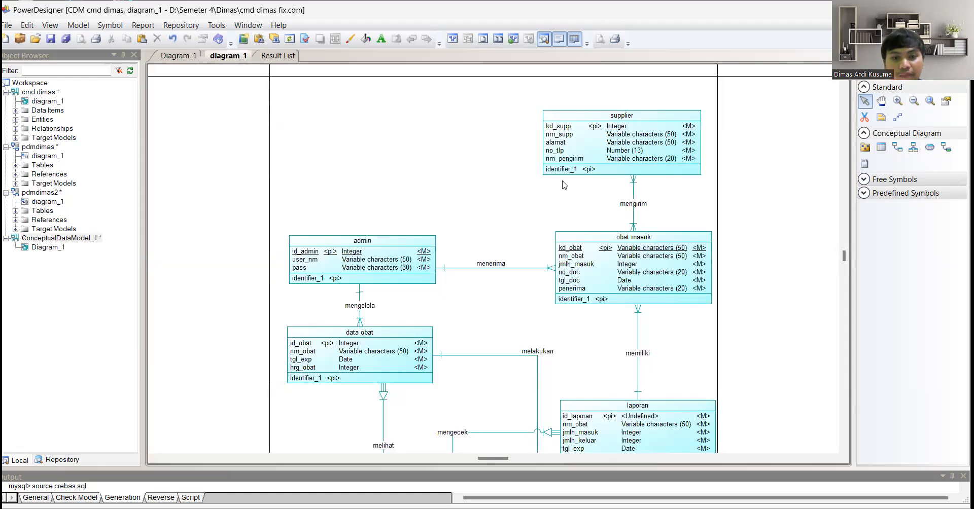
left_click(634, 133)
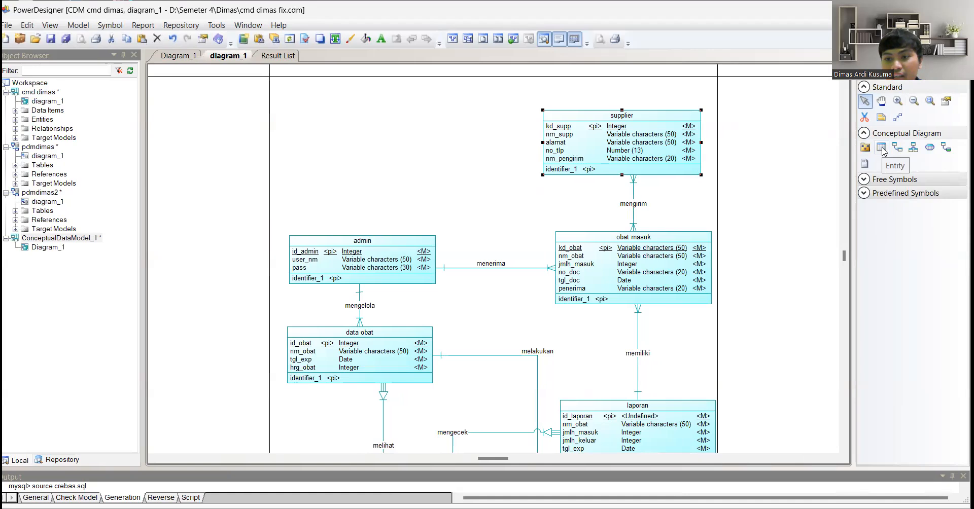
left_click(881, 148)
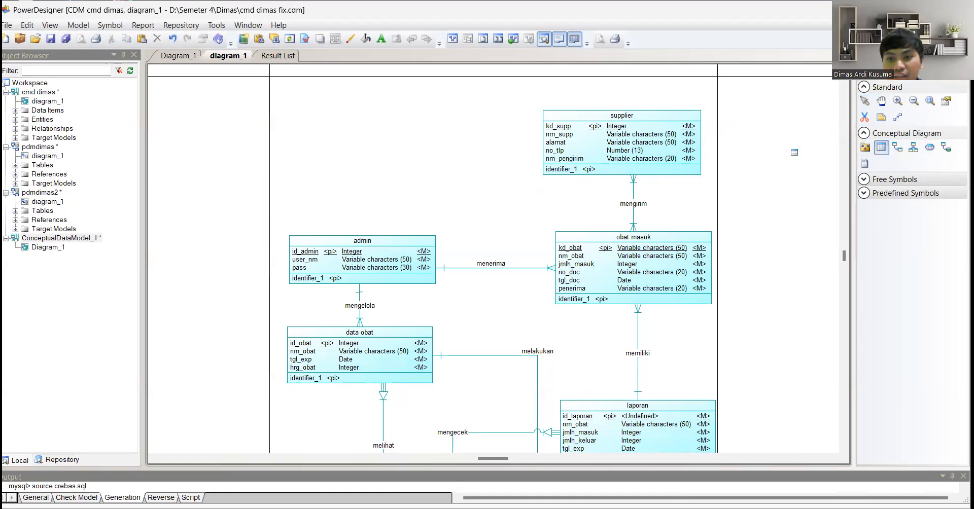
left_click(369, 139)
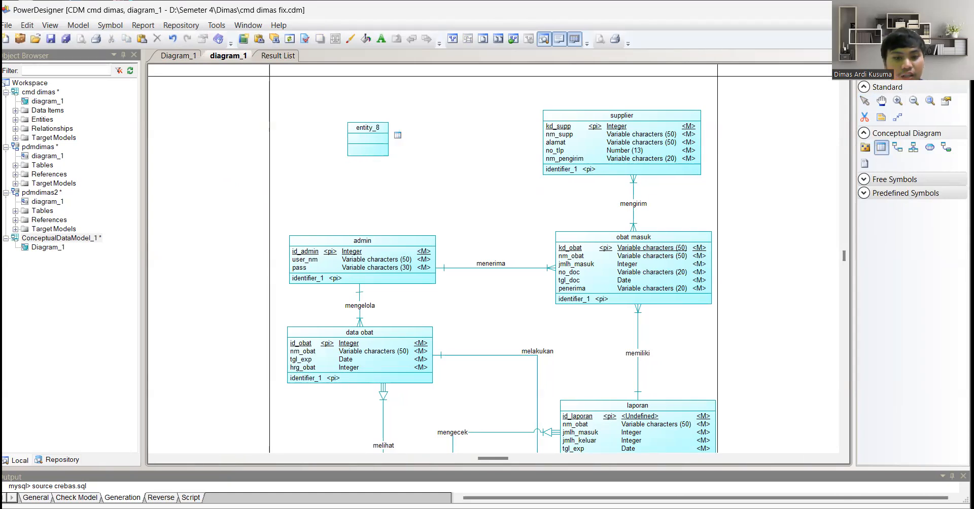
left_click(866, 101)
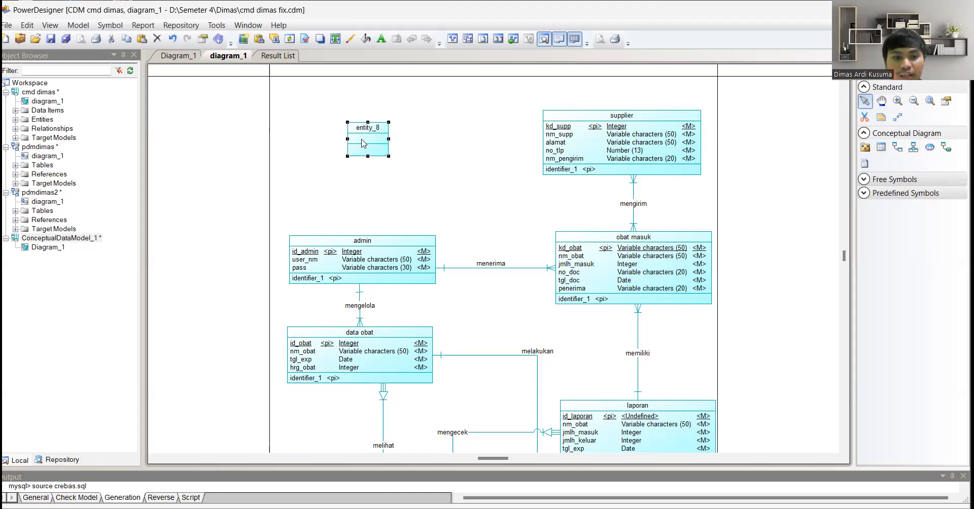
double_click(363, 144)
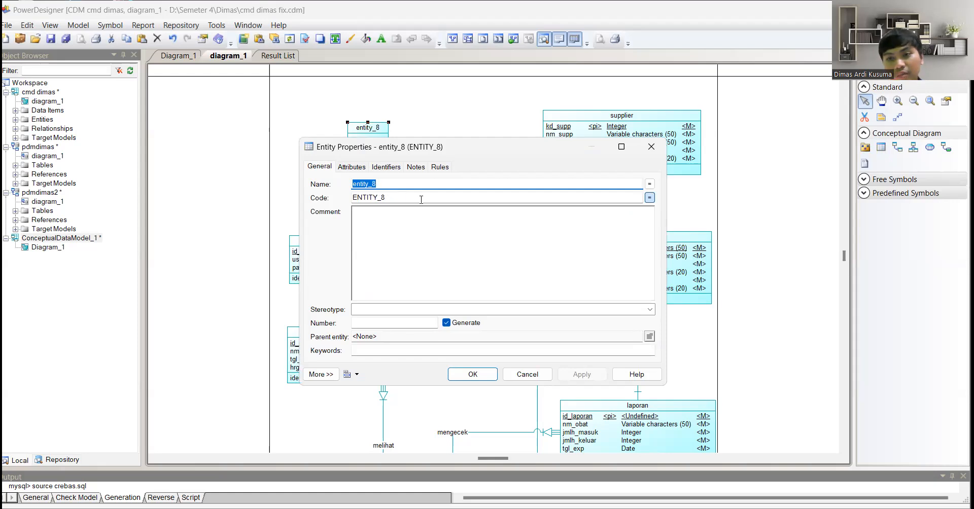
- Try to name the new entity admin
left_click(395, 181)
key("BackSpace")
key("BackSpace")
key("BackSpace")
key("BackSpace")
key("BackSpace")
key("BackSpace")
key("BackSpace")
key("BackSpace")
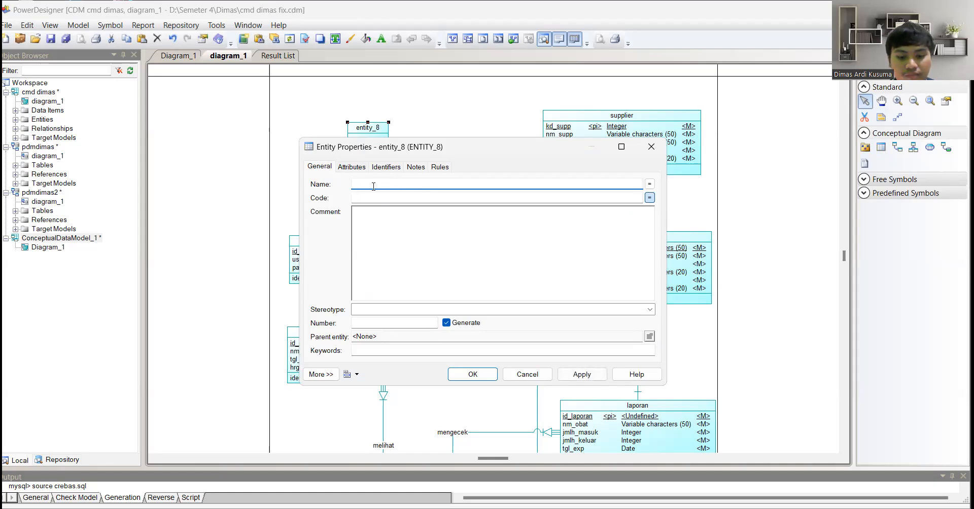
type("admin")
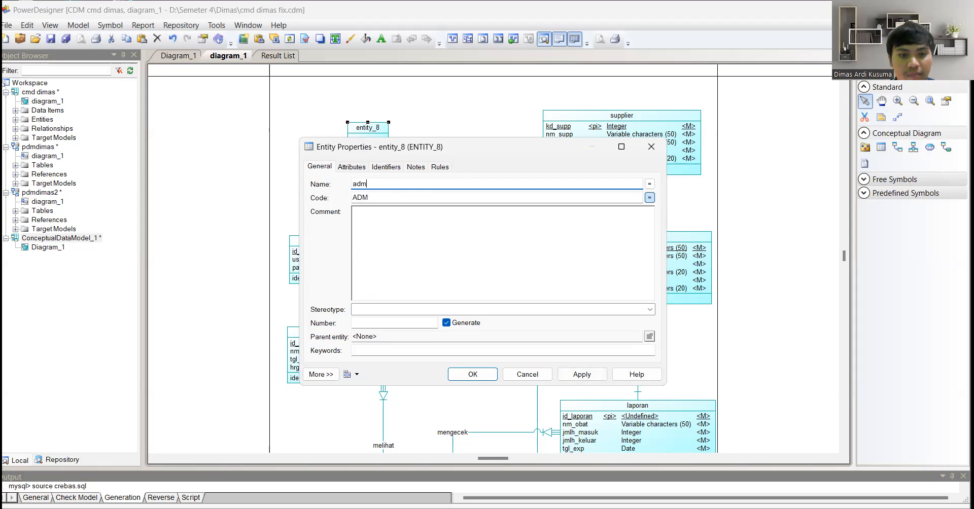
left_click(350, 167)
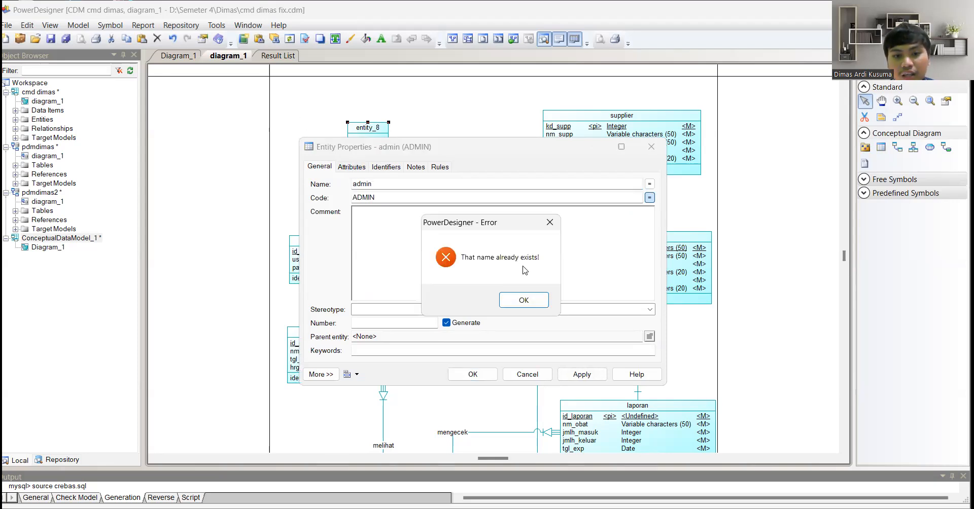
left_click(550, 222)
- Name the new entity peminjaman
key("BackSpace")
key("BackSpace")
key("BackSpace")
key("BackSpace")
key("BackSpace")
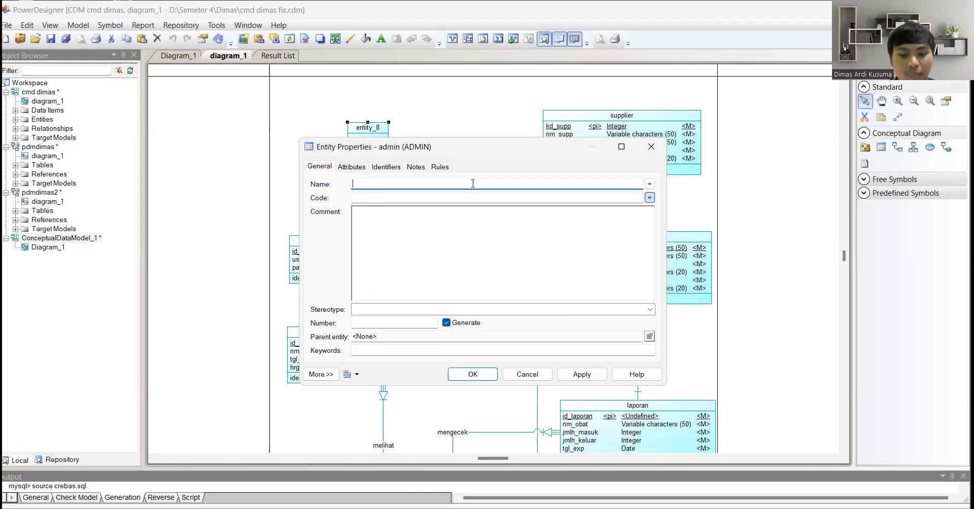
type("peminjaman")
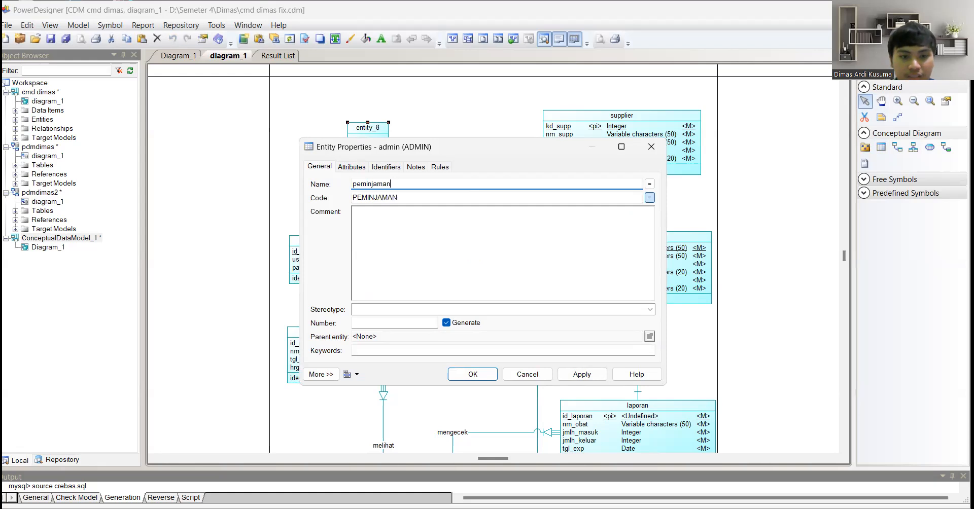
- Add a first attribute named id_peminjaman to the peminjaman entity and mark it as the primary identifier
left_click(352, 167)
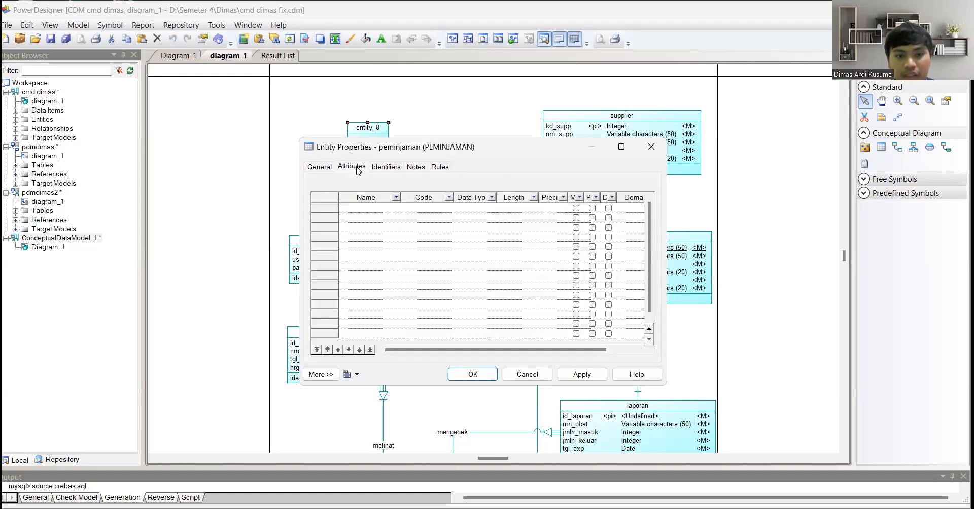
left_click(382, 208)
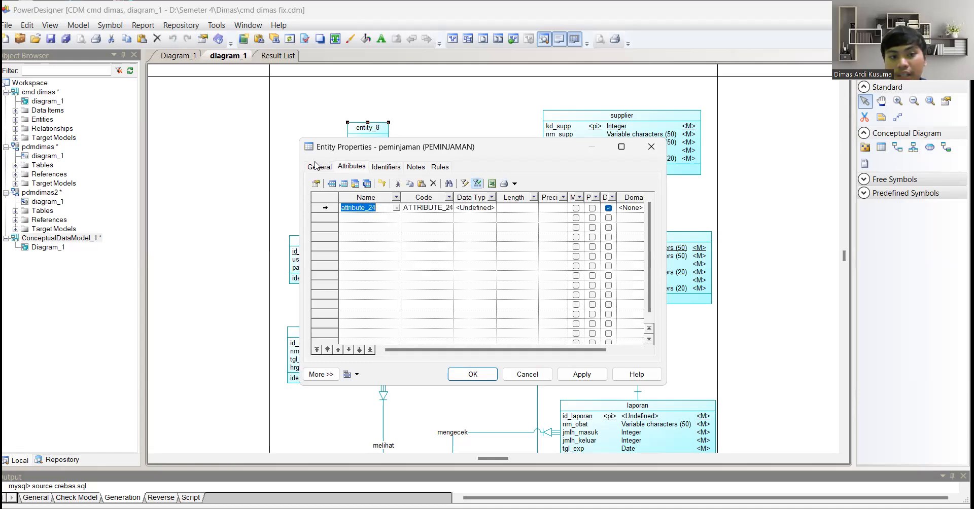
left_click(381, 207)
key("BackSpace")
key("BackSpace")
key("BackSpace")
key("BackSpace")
key("BackSpace")
key("BackSpace")
key("BackSpace")
key("BackSpace")
key("BackSpace")
key("BackSpace")
key("BackSpace")
key("BackSpace")
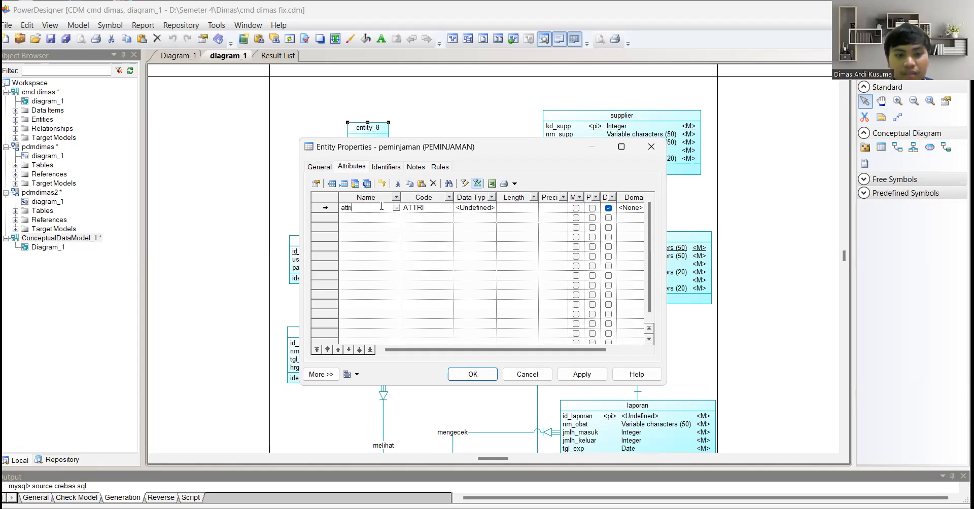
type("OI")
key("BackSpace")
type("id")
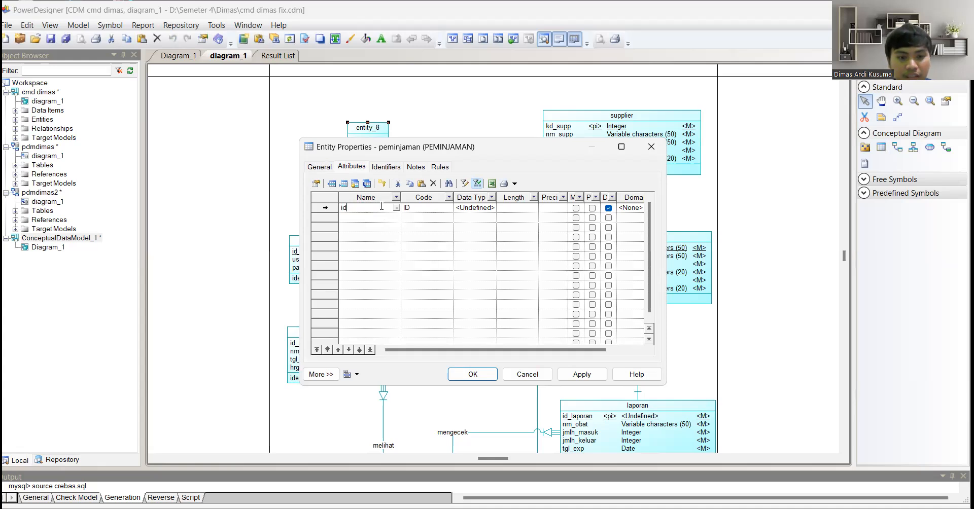
type("_peminjaman")
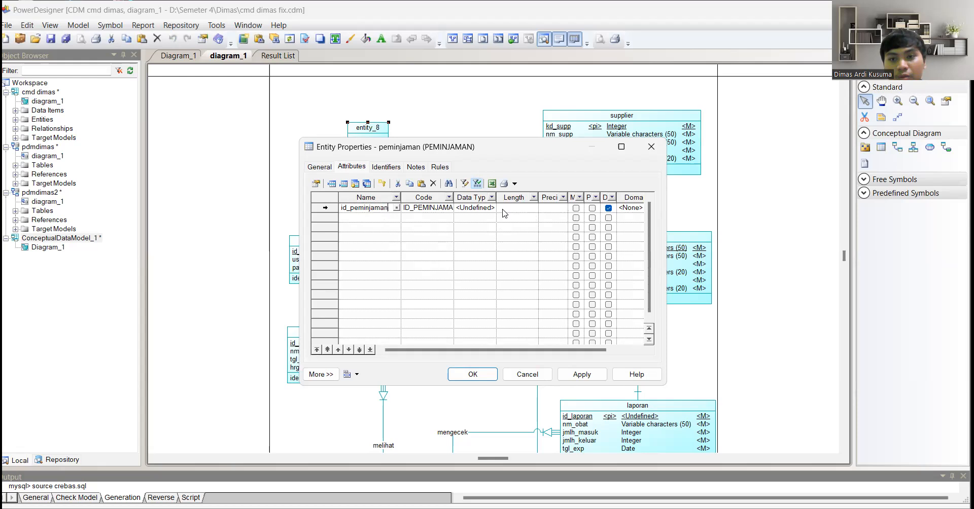
left_click(594, 210)
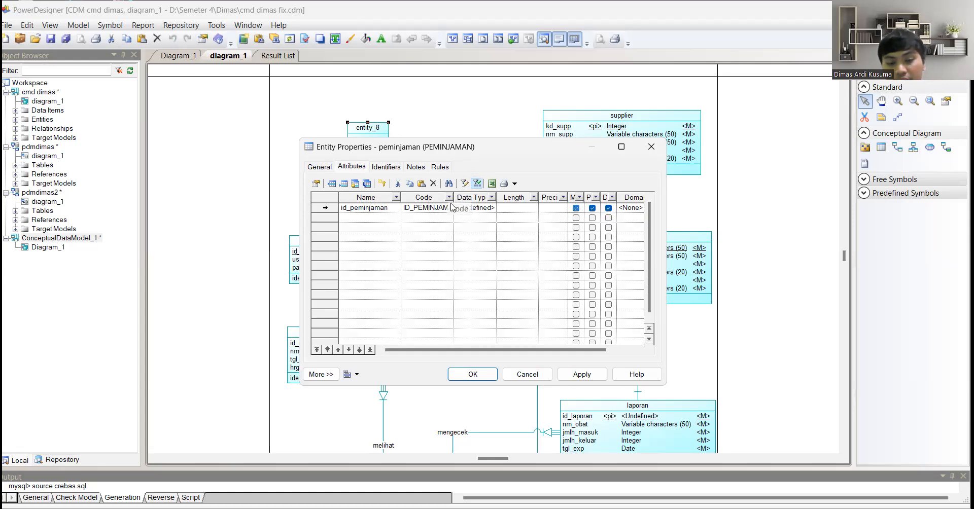
- Set the data type of the id_peminjaman attribute to Integer
left_click(492, 208)
left_click(492, 209)
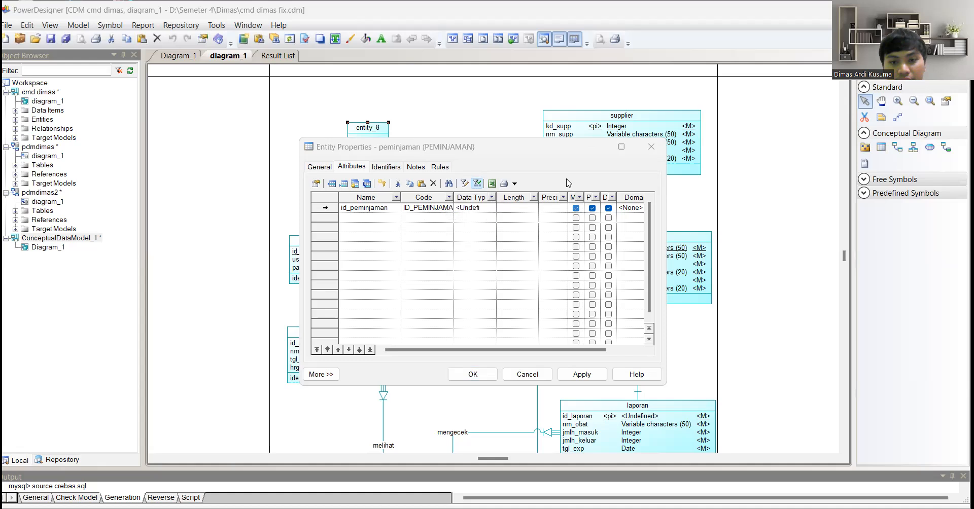
key("Escape")
left_click(490, 209)
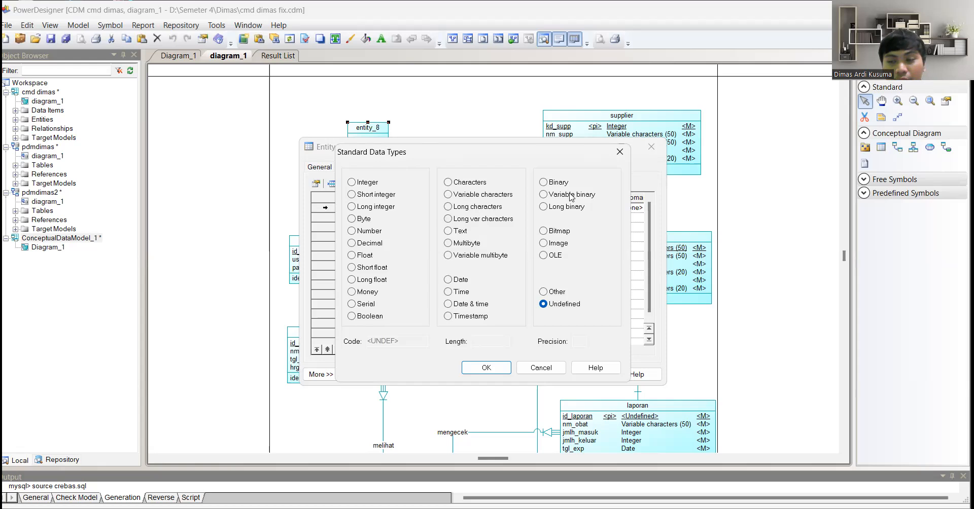
left_click_drag(436, 153, 572, 197)
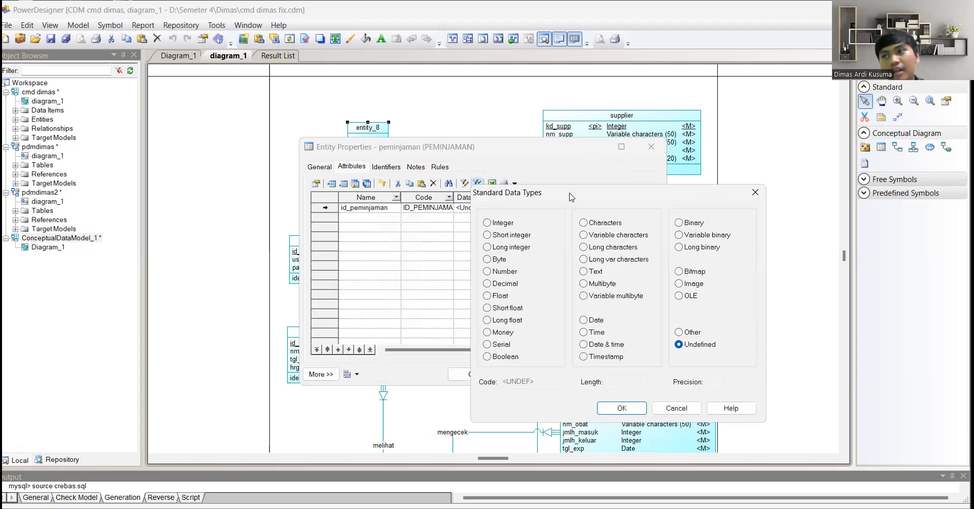
left_click(488, 223)
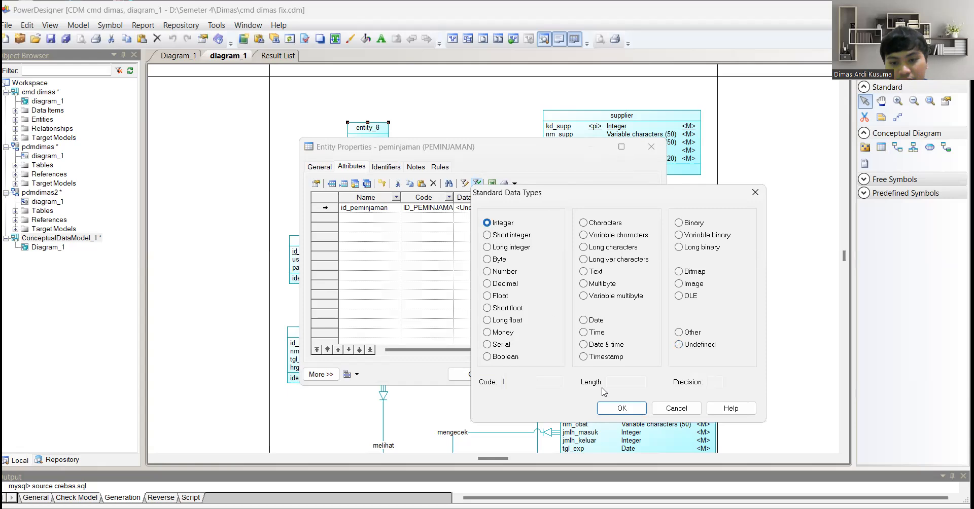
left_click(627, 410)
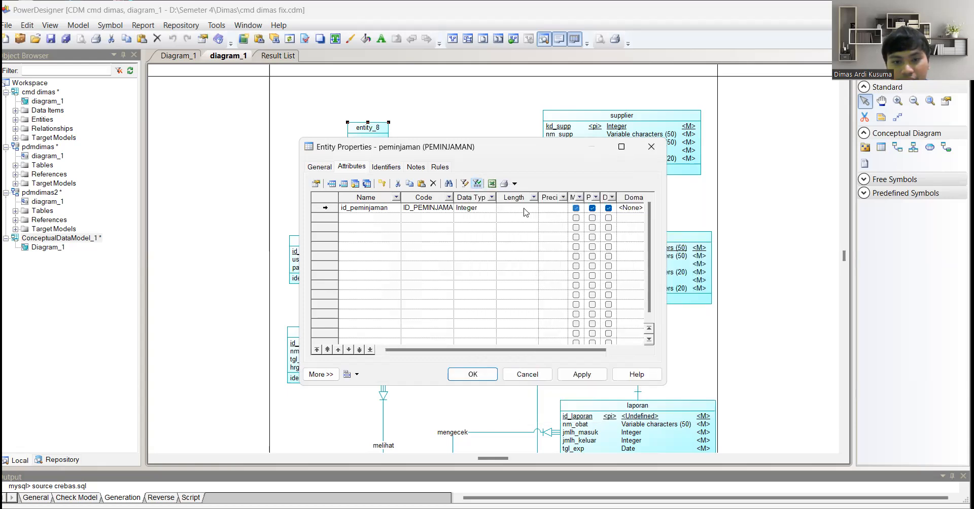
- Add a second attribute named judul_buku to the peminjaman entity
left_click(371, 218)
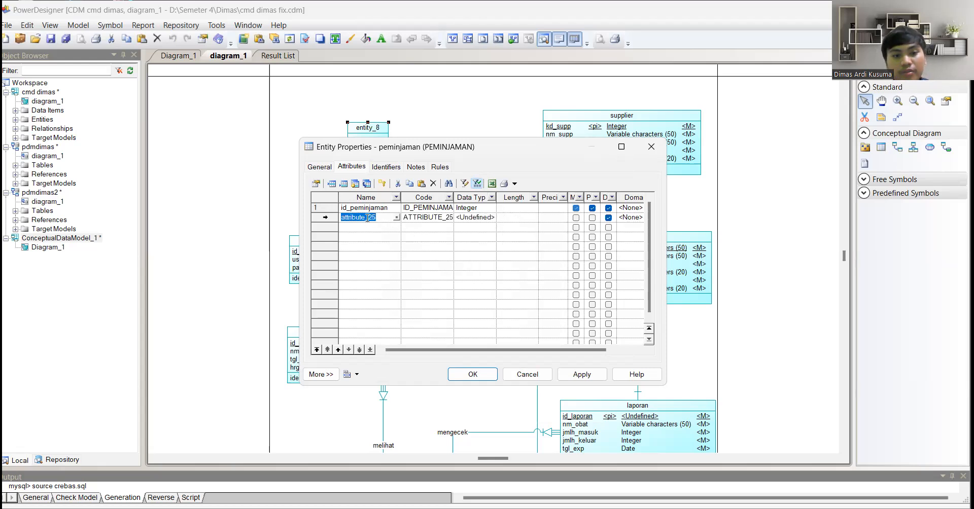
double_click(378, 218)
key("BackSpace")
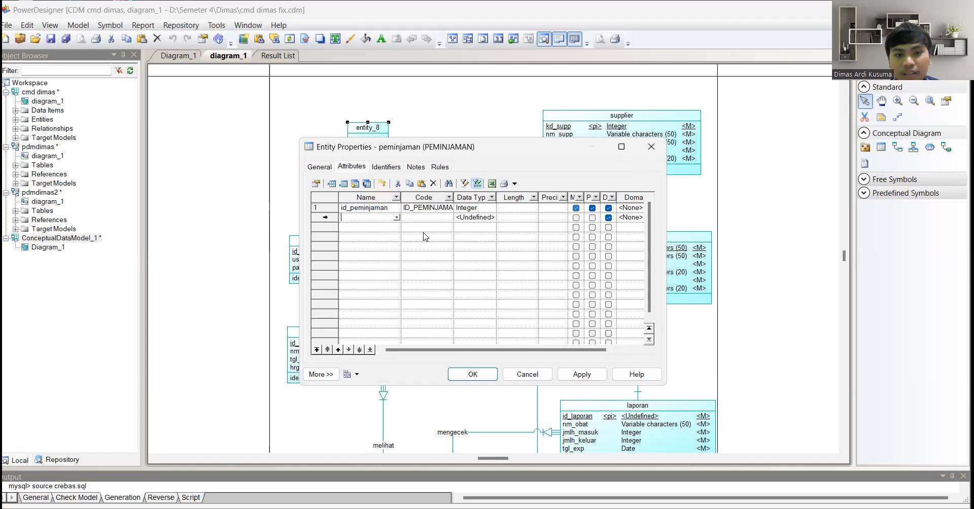
type("judul")
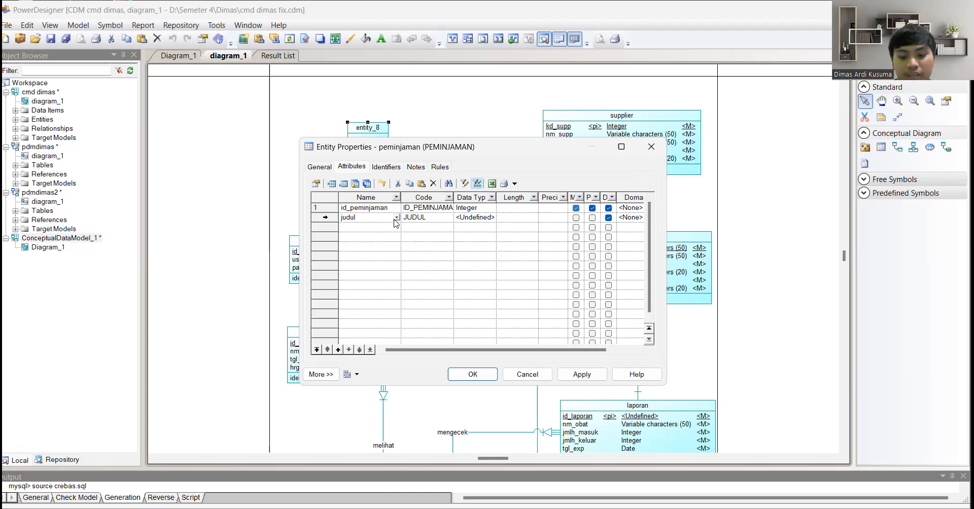
type("_buku")
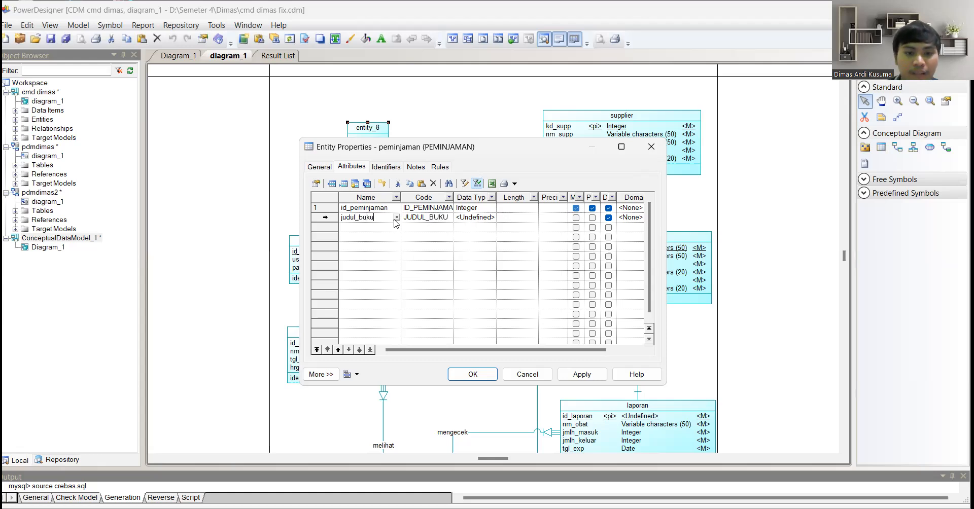
- Set the judul_buku attribute to Variable characters with length 20, make it mandatory, and apply the peminjaman entity's properties
left_click(482, 219)
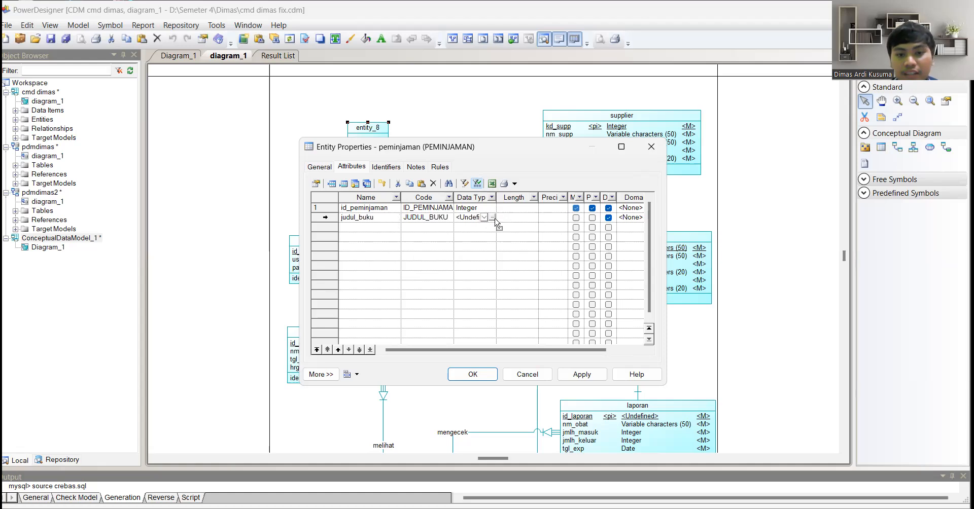
left_click(492, 217)
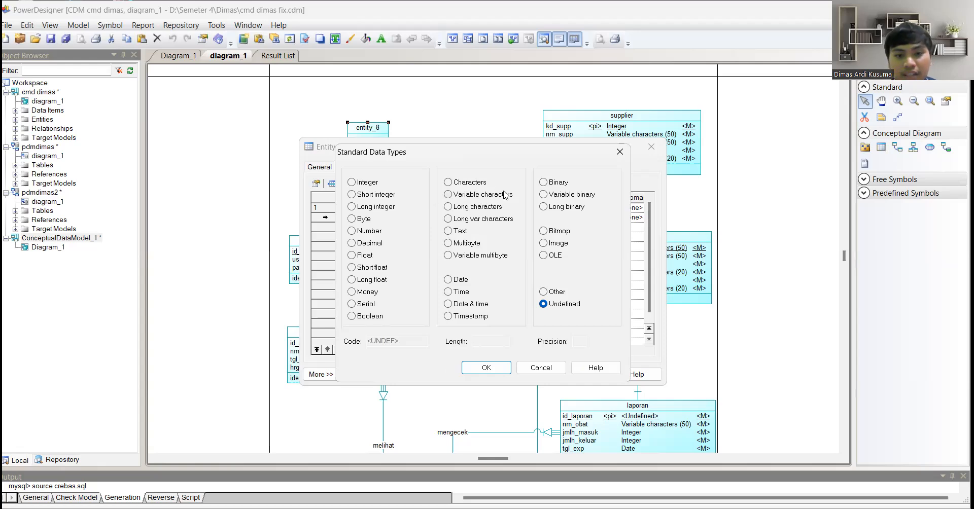
left_click(449, 196)
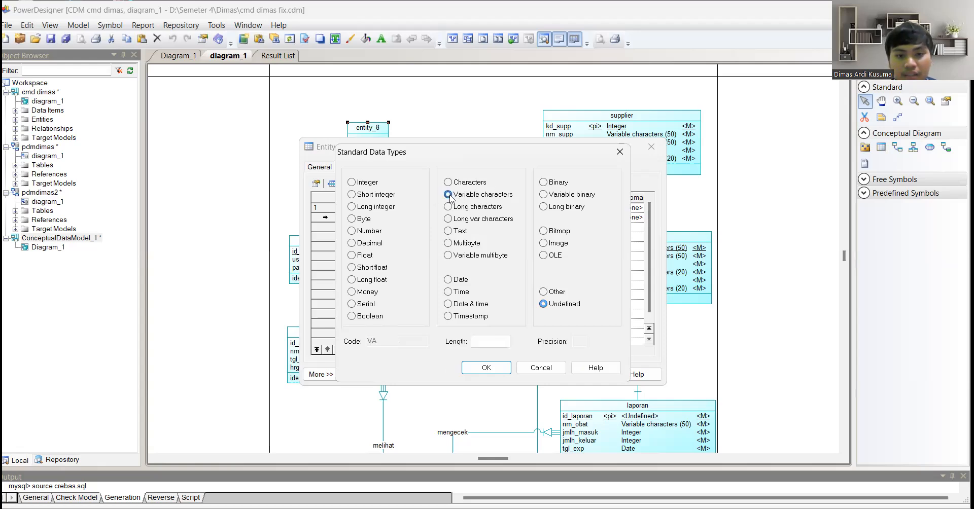
left_click(503, 343)
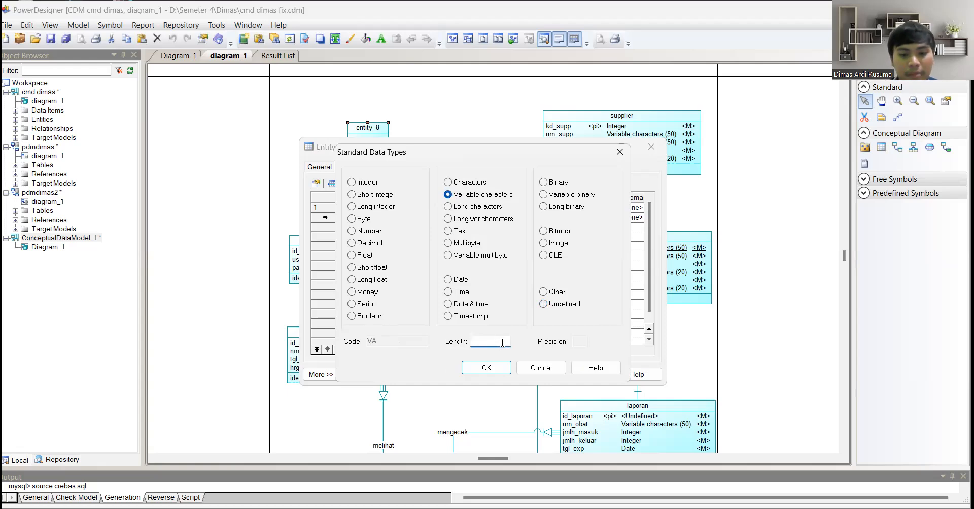
type("20")
left_click(486, 368)
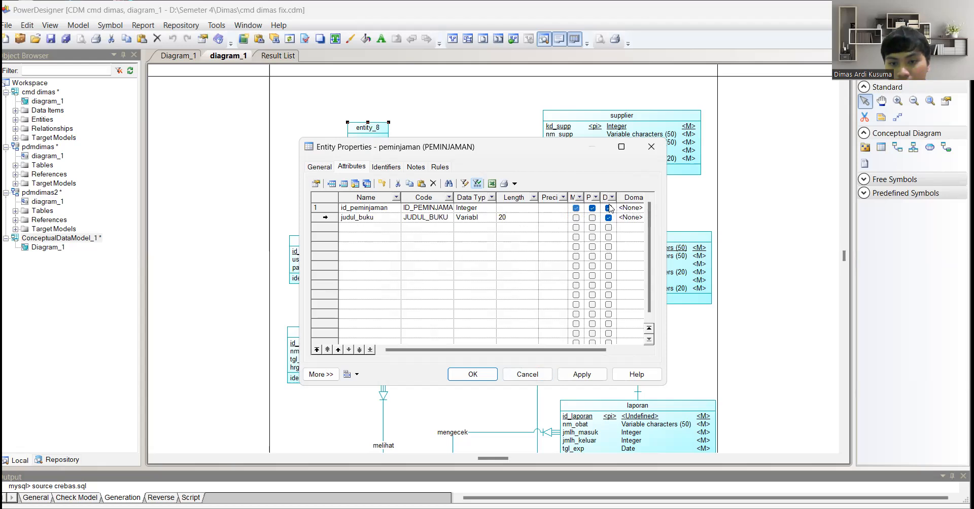
left_click(576, 219)
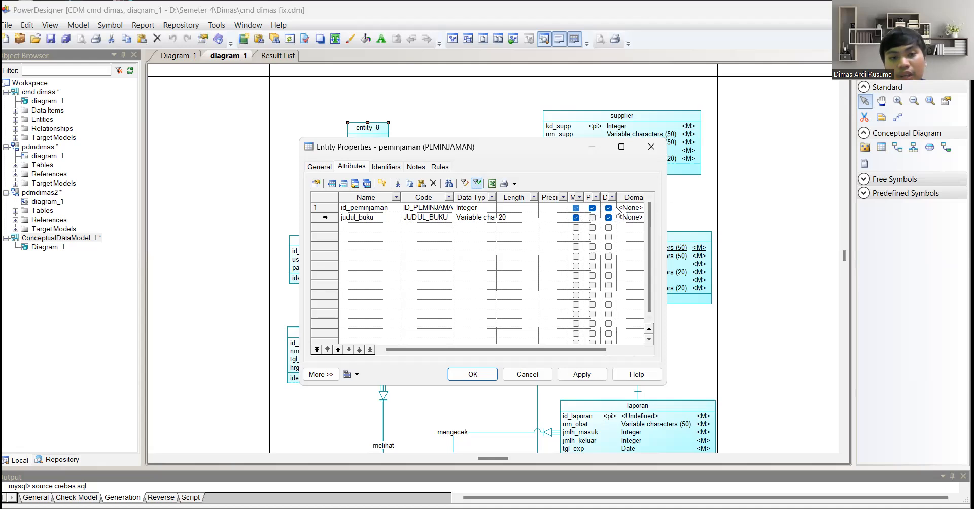
left_click(480, 376)
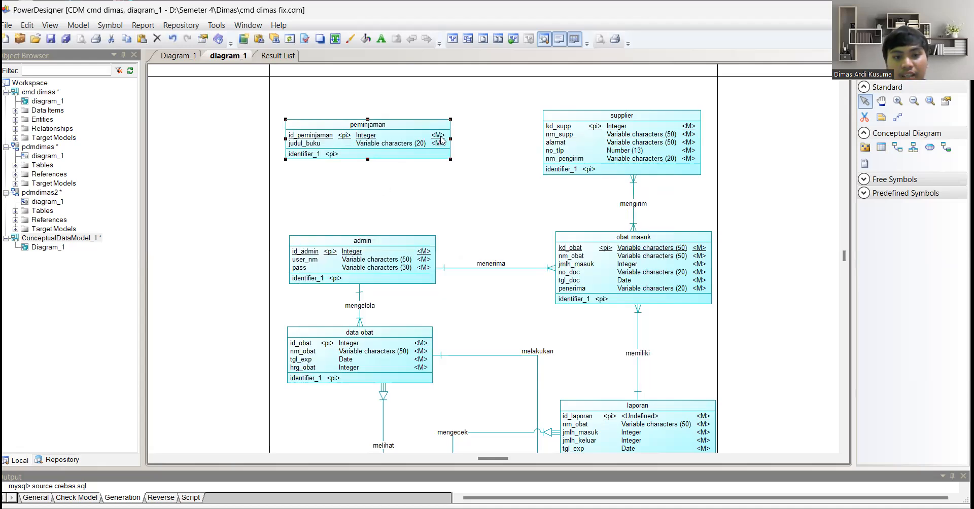
- Reposition the peminjaman entity in the free area directly above the admin entity
mouse_move(408, 129)
left_mouse_down()
mouse_move(470, 97)
mouse_move(421, 138)
left_mouse_up()
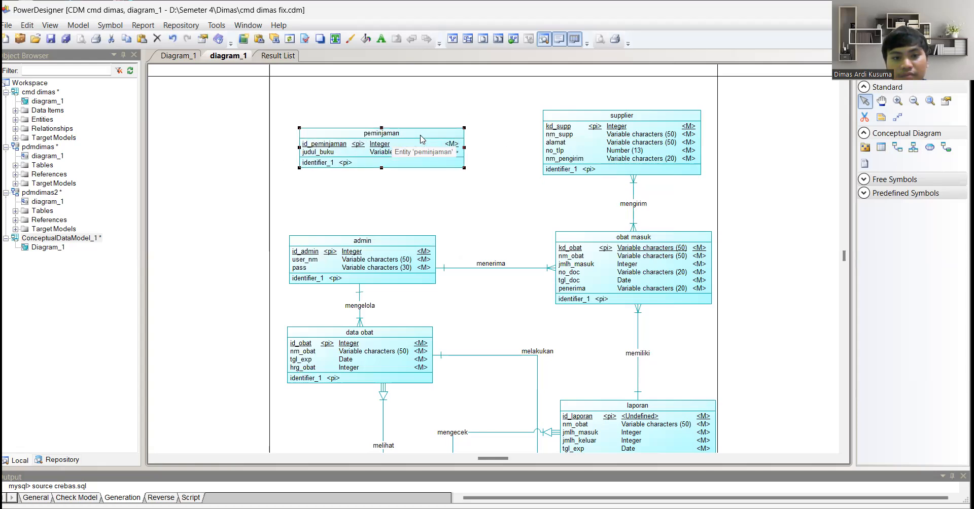
left_click(521, 204)
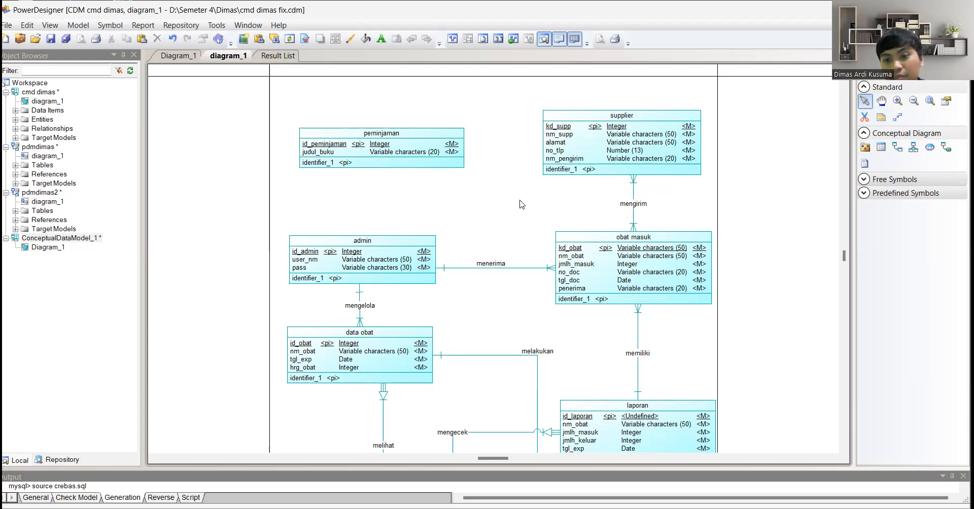
left_click_drag(452, 161, 398, 143)
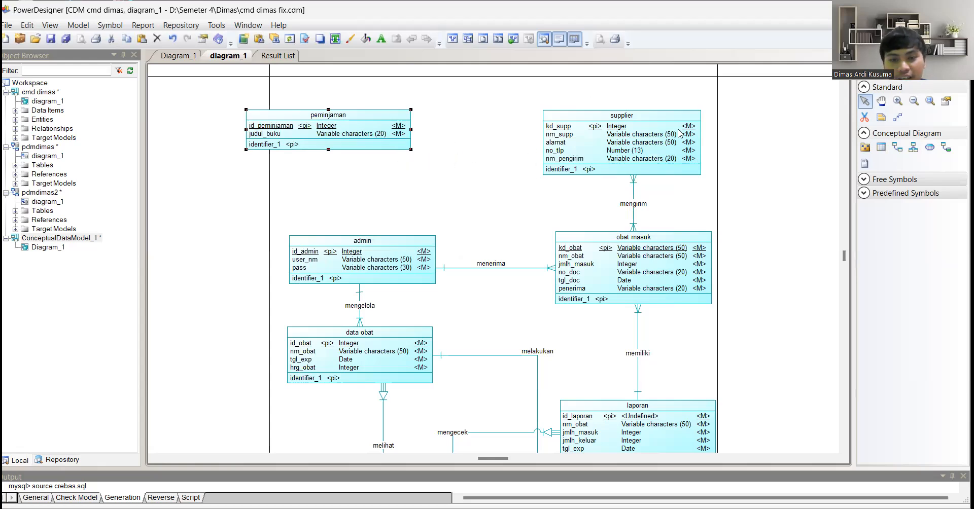
left_click_drag(744, 103, 707, 149)
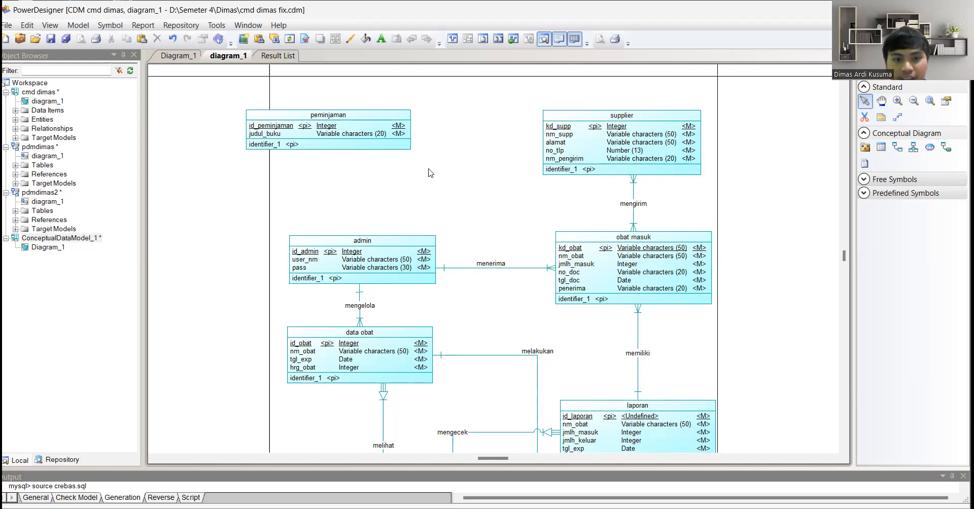
left_click_drag(372, 131, 415, 165)
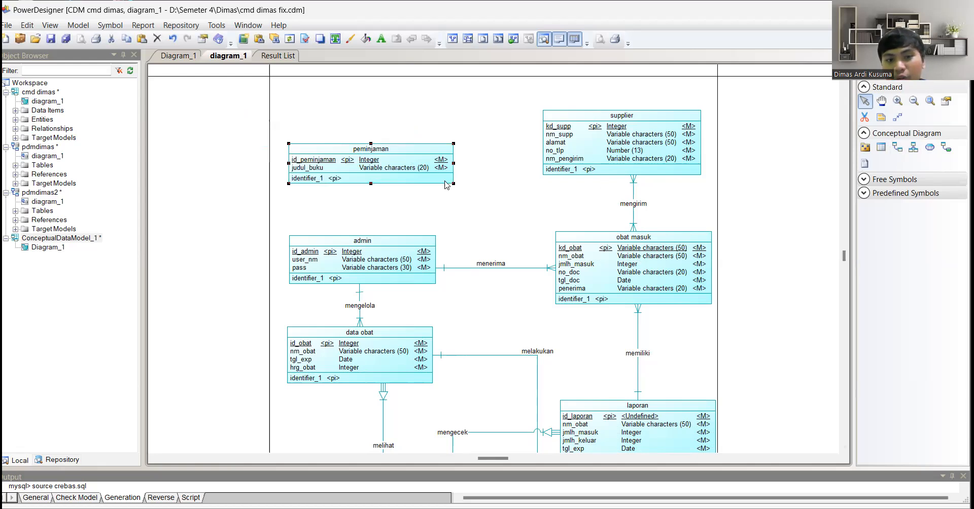
- Draw a relationship from the peminjaman entity to the admin entity
left_click(903, 149)
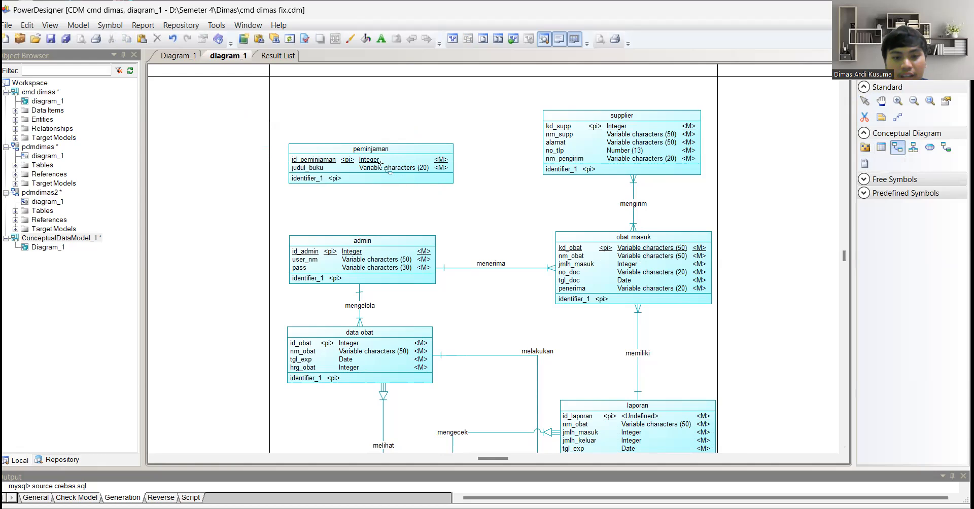
left_click_drag(377, 164, 373, 261)
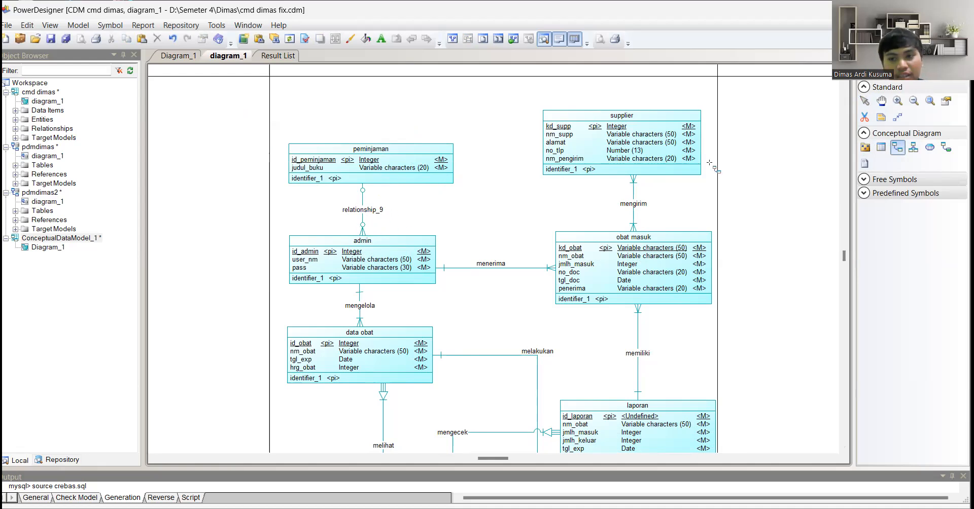
left_click(865, 100)
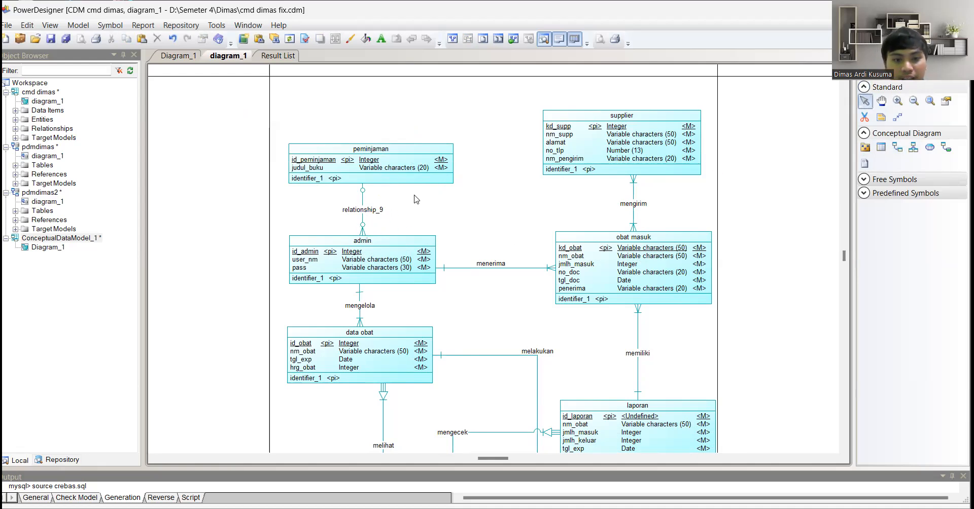
- Try to rename the relationship between peminjaman and admin as melihat
double_click(372, 215)
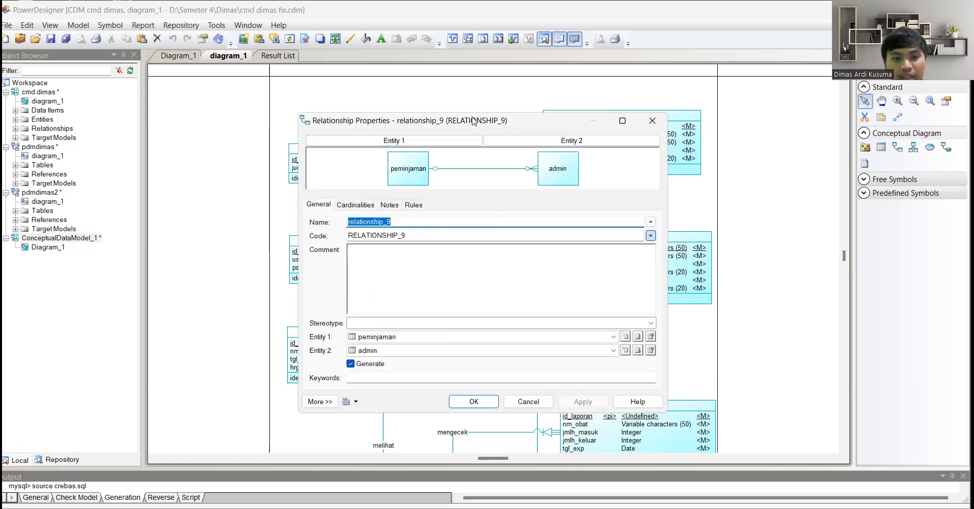
left_click_drag(413, 121, 593, 158)
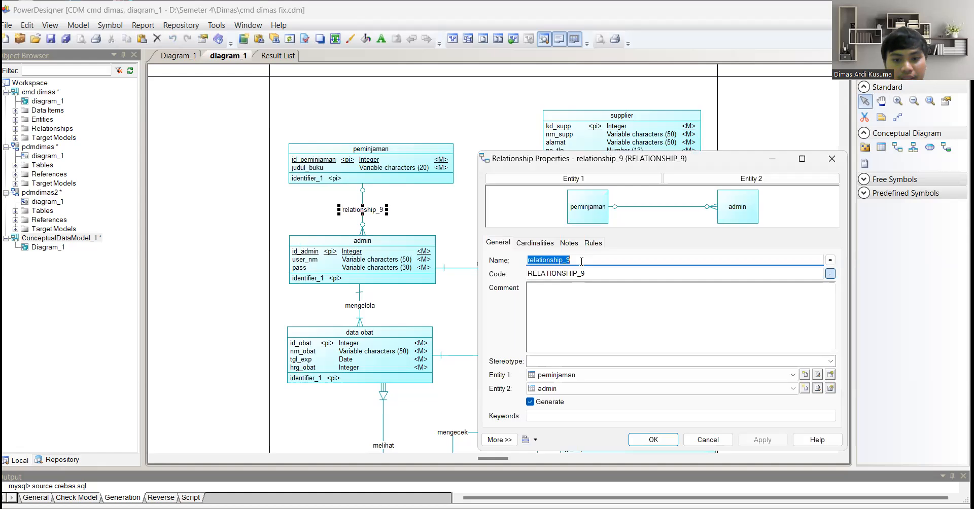
left_click(582, 261)
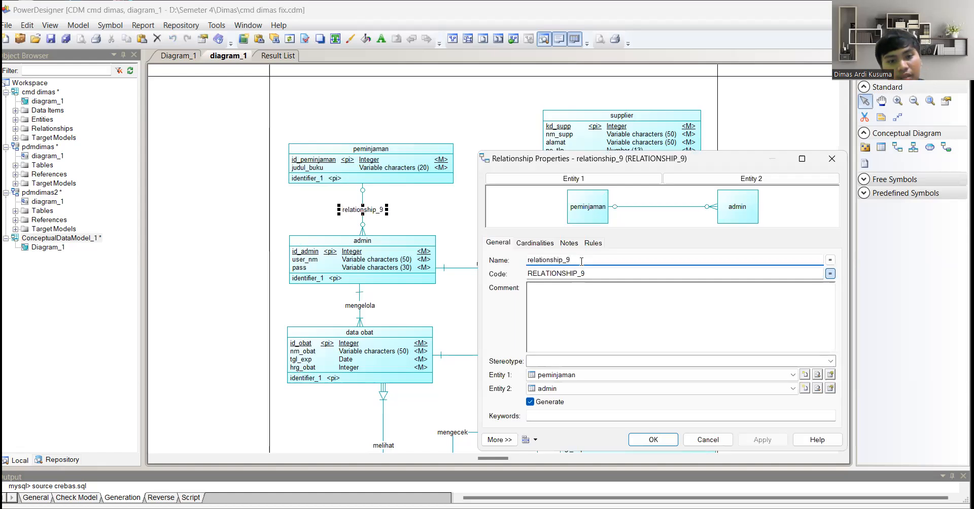
key("BackSpace")
key("BackSpace")
key("BackSpace")
key("BackSpace")
key("BackSpace")
key("BackSpace")
key("BackSpace")
key("BackSpace")
key("BackSpace")
key("BackSpace")
key("BackSpace")
key("BackSpace")
key("BackSpace")
key("BackSpace")
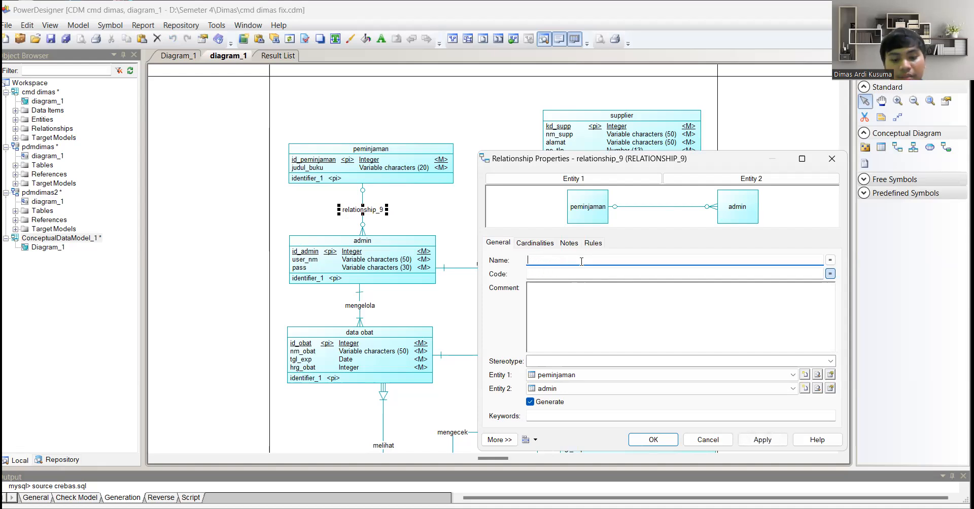
type("melihat")
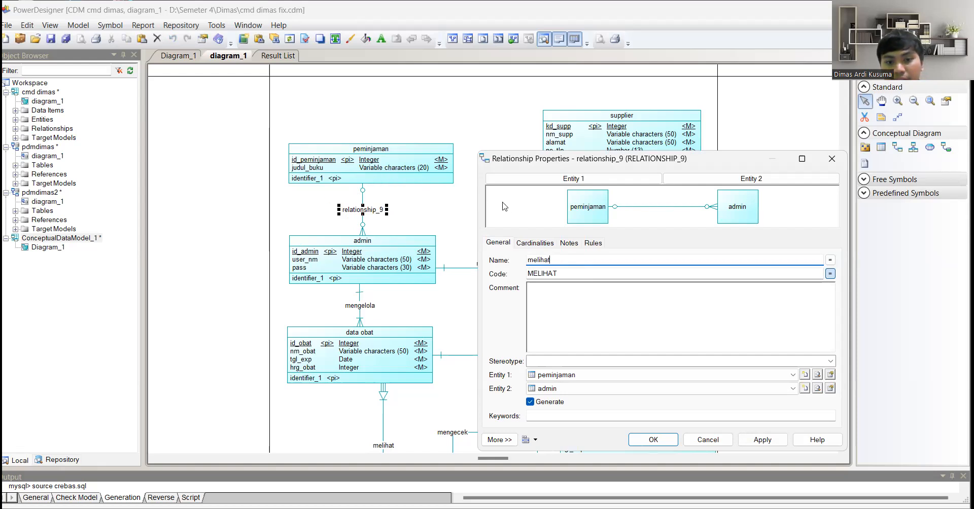
left_click(536, 244)
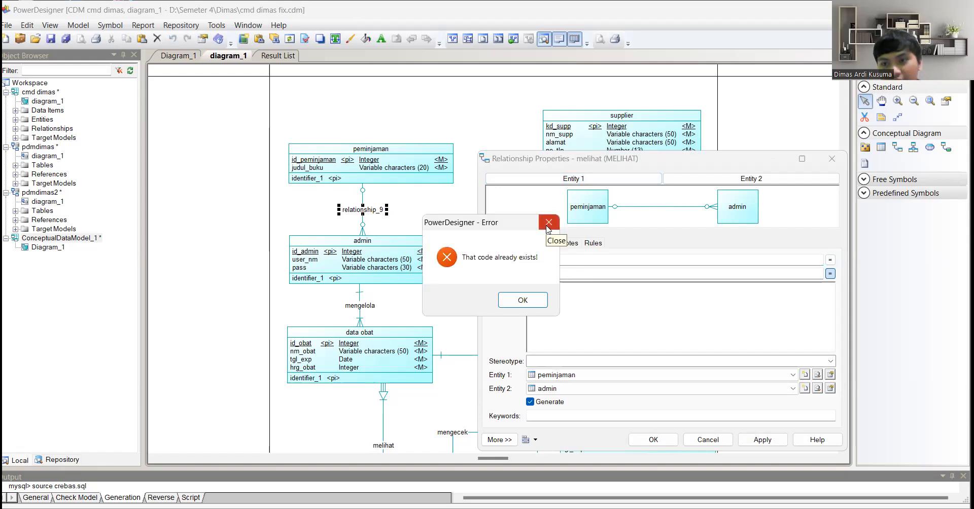
left_click(548, 223)
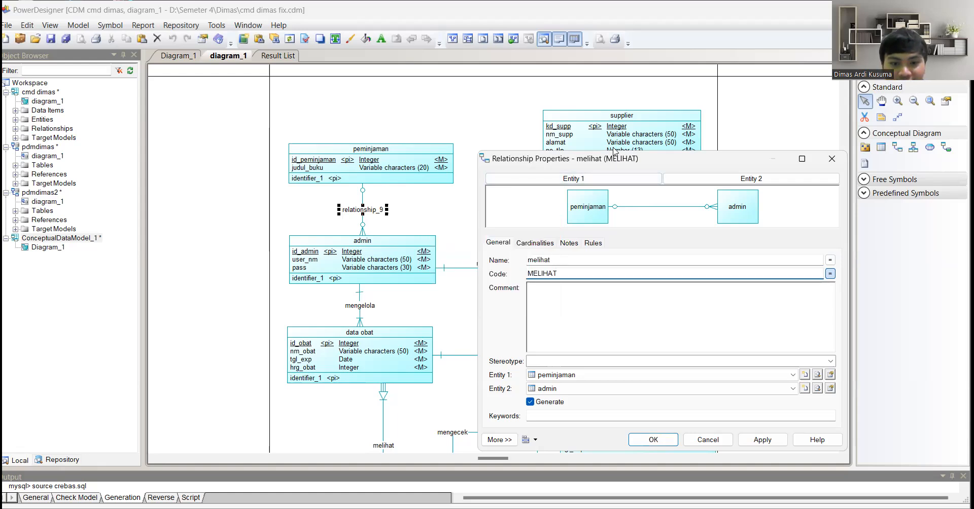
- Change the name of the peminjaman–admin relationship to fsjsnfdskj
left_click_drag(614, 157, 546, 155)
left_click_drag(494, 259, 387, 259)
key("BackSpace")
type("fsjsnfdskj")
- Make the relationship mandatory in both directions, with cardinality 1,n from peminjaman to admin and 1,1 from admin to peminjaman
left_click(470, 242)
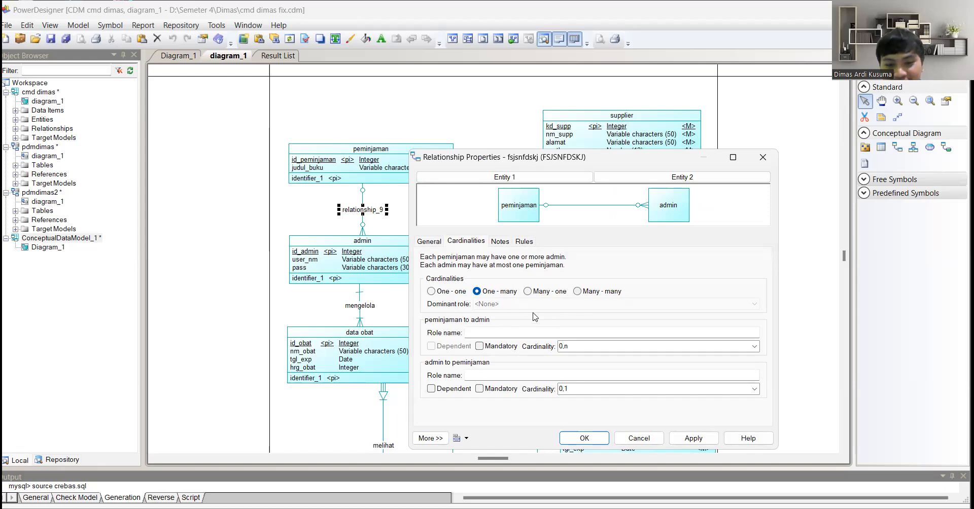
left_click(481, 348)
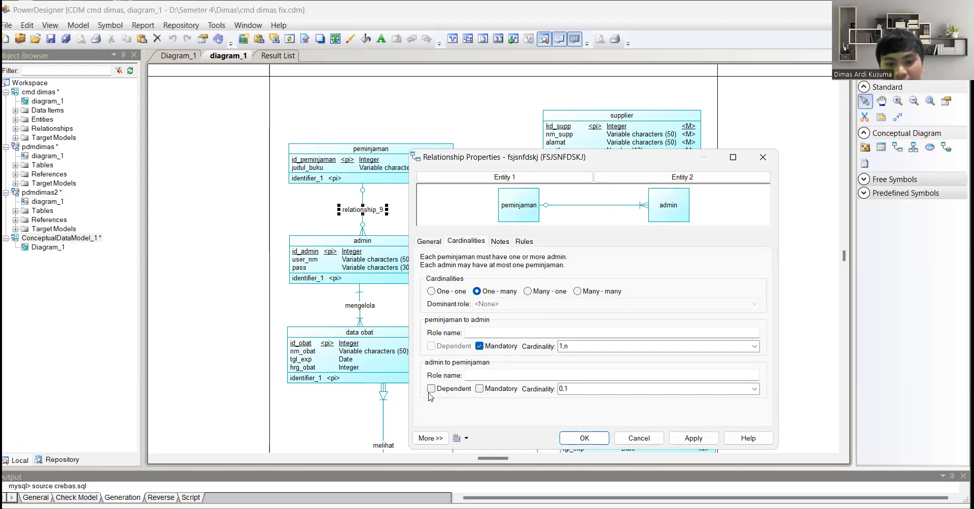
left_click(480, 390)
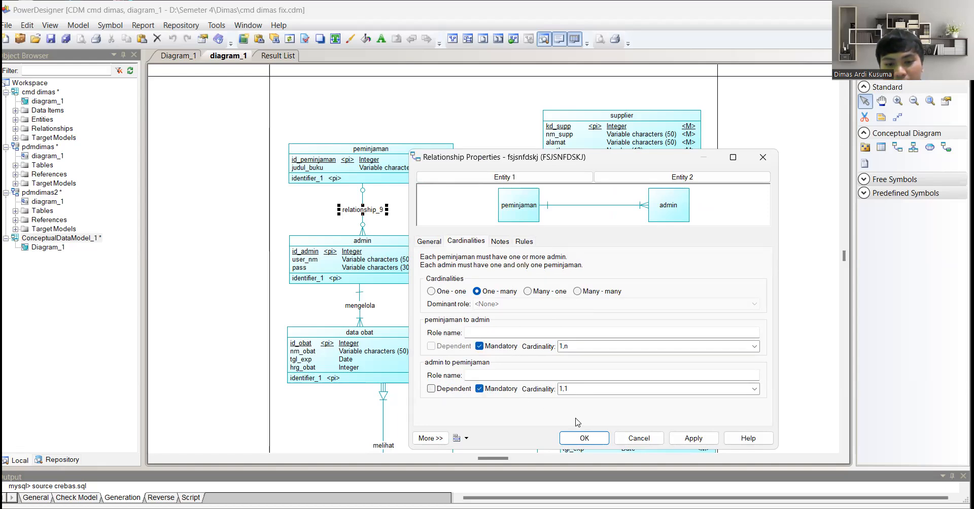
left_click(583, 446)
left_click(394, 221)
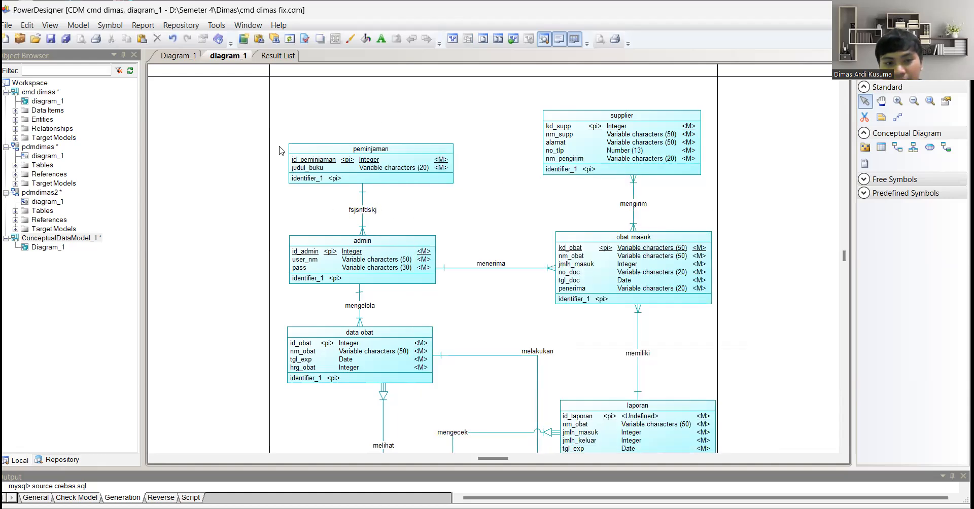
- Delete the peminjaman entity from the diagram using the Delete objects option
left_click_drag(278, 127, 322, 197)
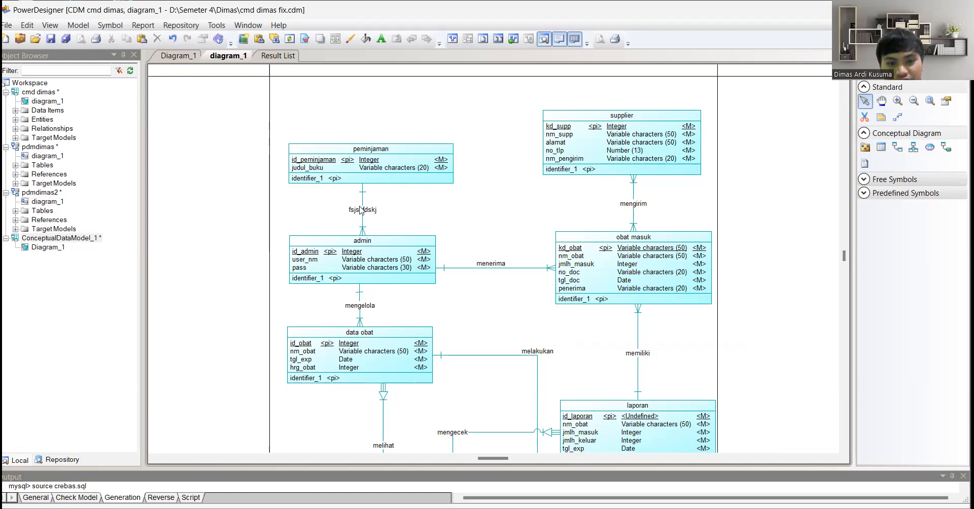
left_click(422, 167)
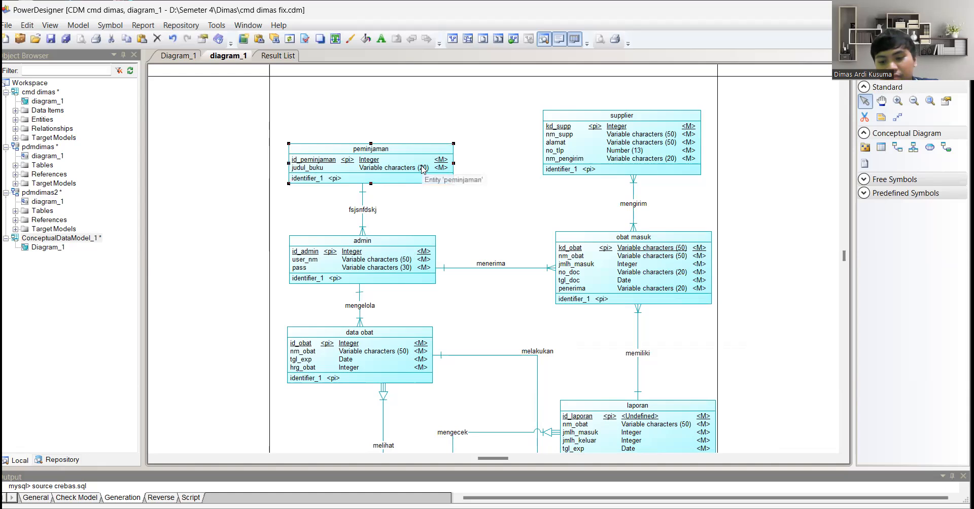
key("Delete")
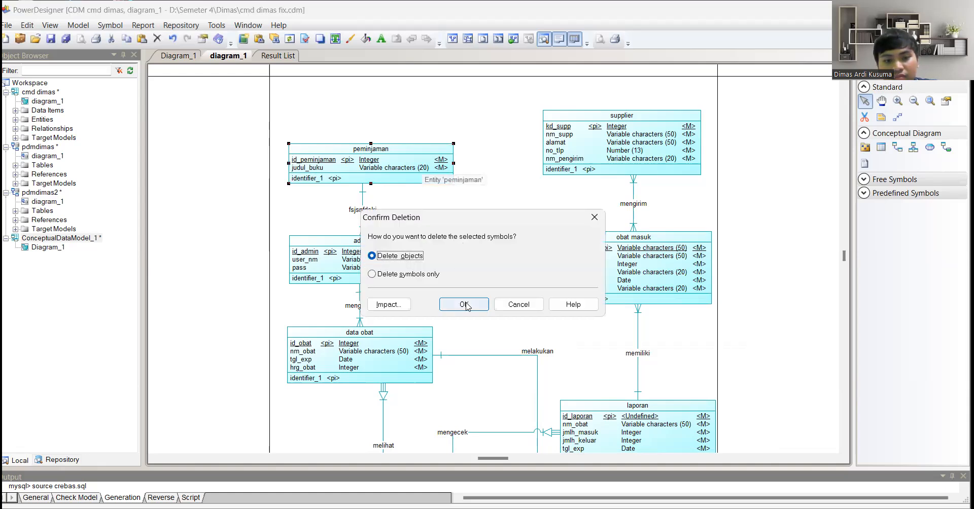
left_click(462, 303)
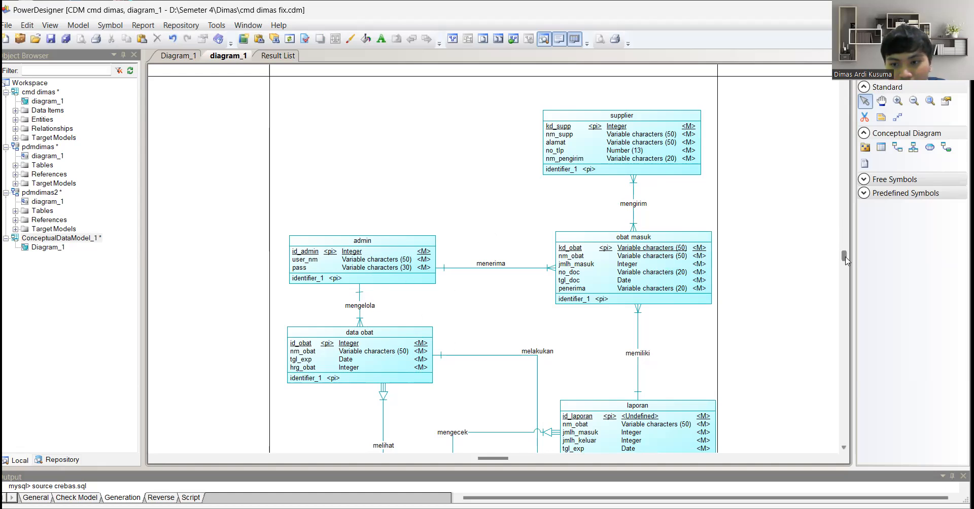
- Set the PDM generation from the cmd dimas conceptual model to generate a new Physical Data Model instead of updating an existing one
left_click_drag(845, 261, 844, 264)
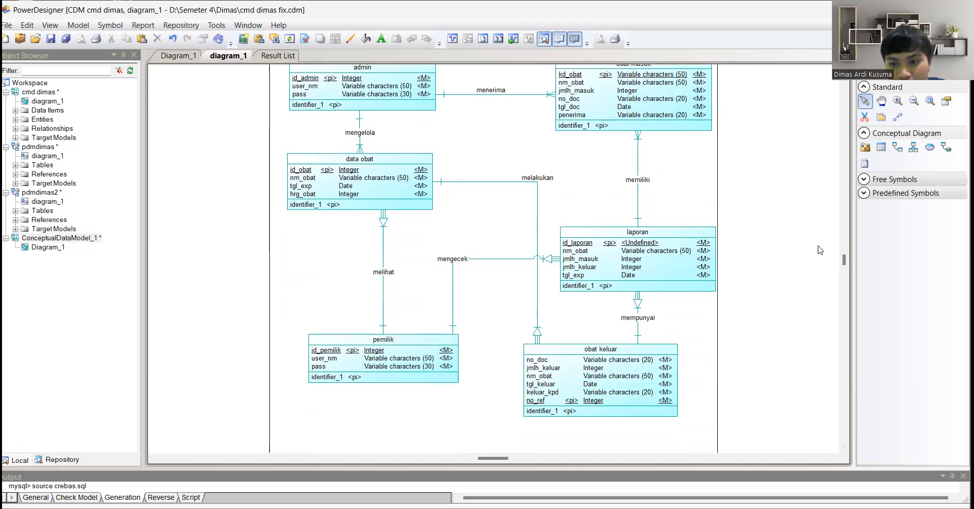
left_click_drag(845, 263, 845, 258)
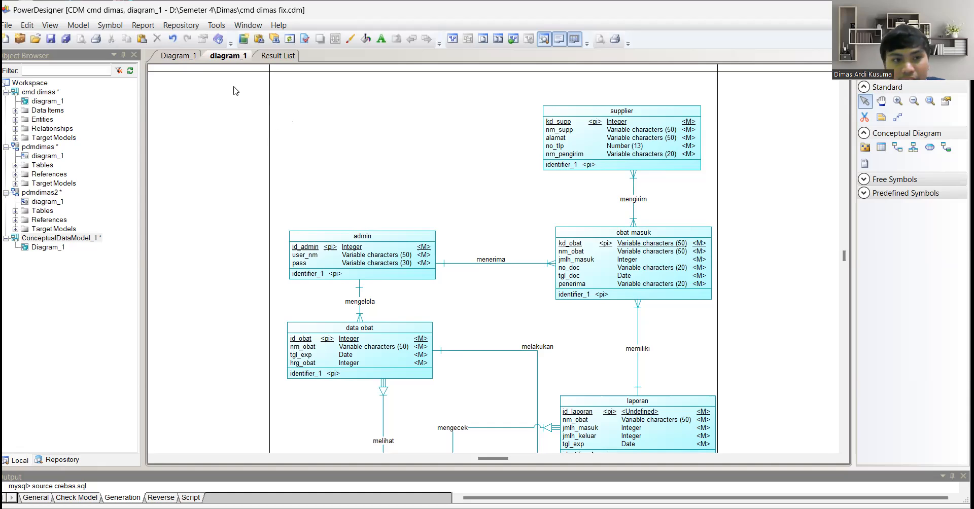
left_click(217, 26)
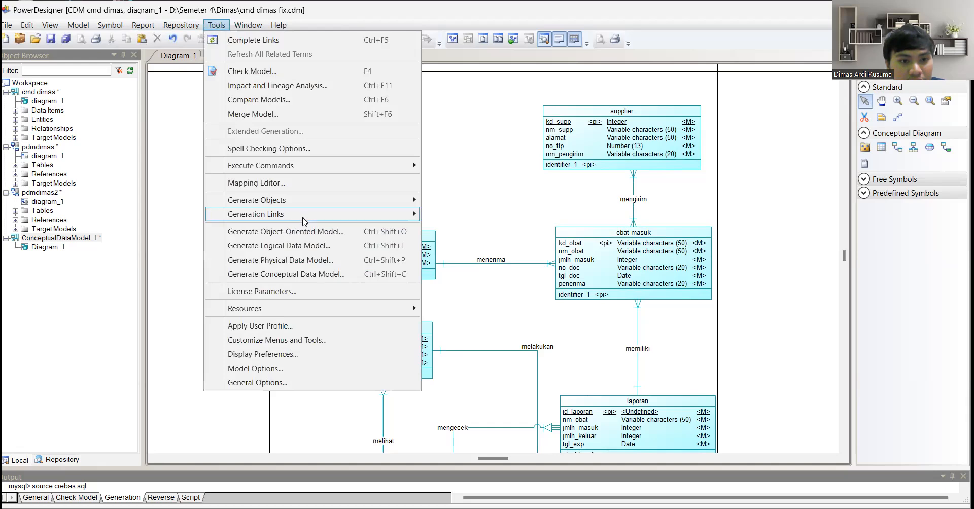
left_click(347, 266)
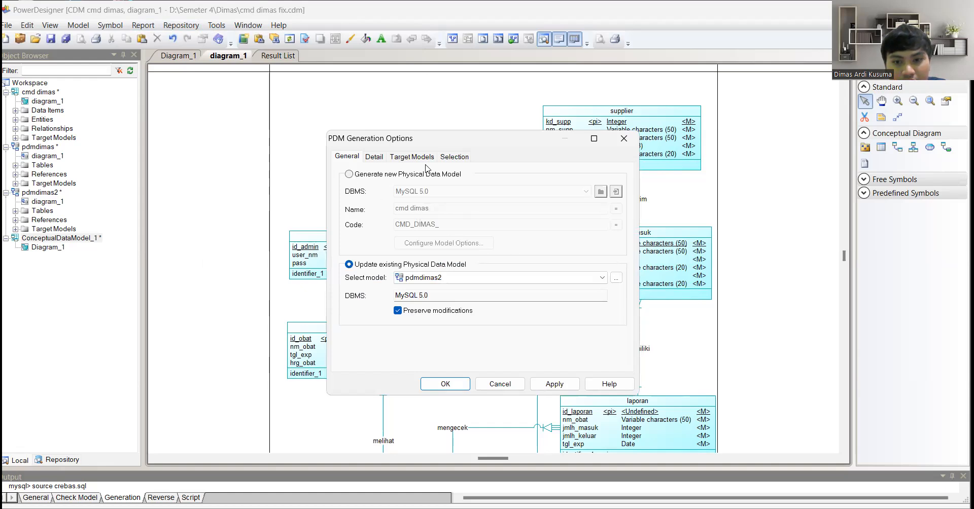
left_click(347, 176)
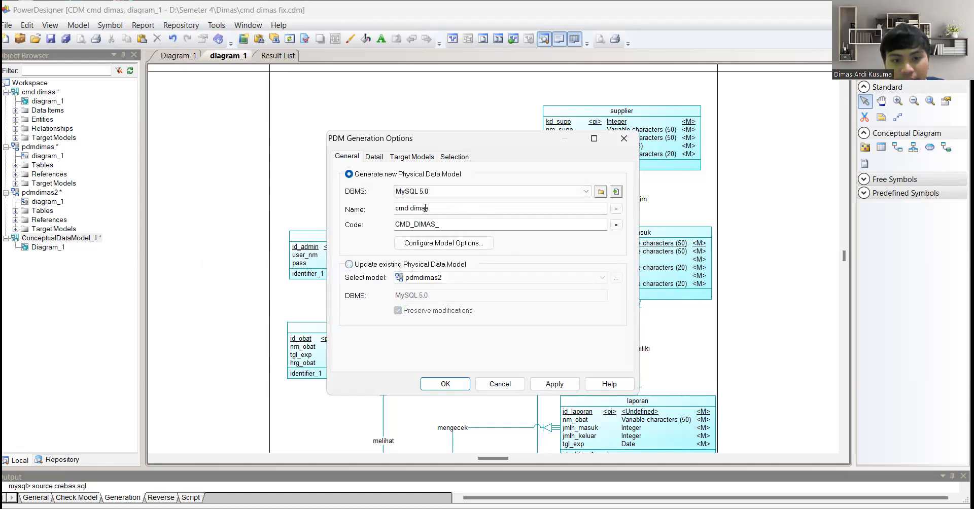
- Name the new physical data model pdmdimas 10 and derive its code from that name
left_click_drag(411, 208, 387, 211)
key("BackSpace")
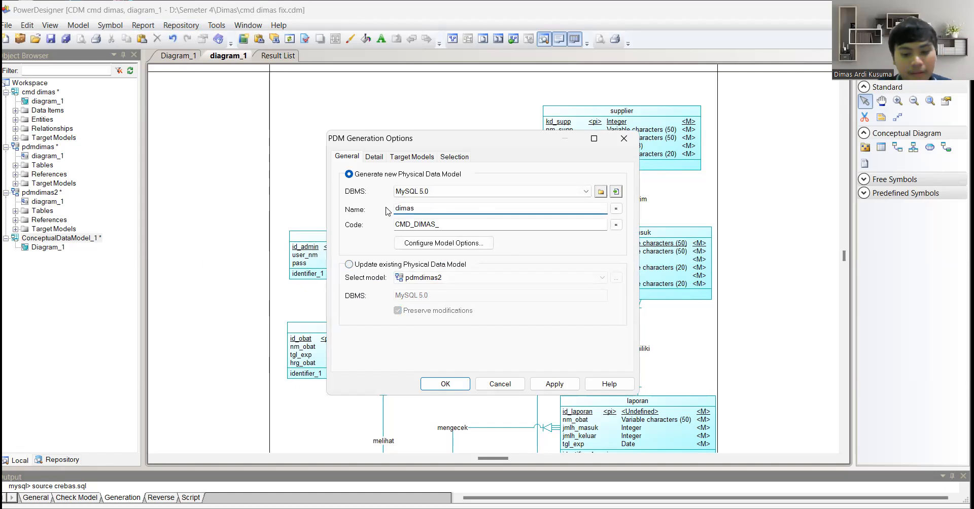
type("d")
key("BackSpace")
type("p")
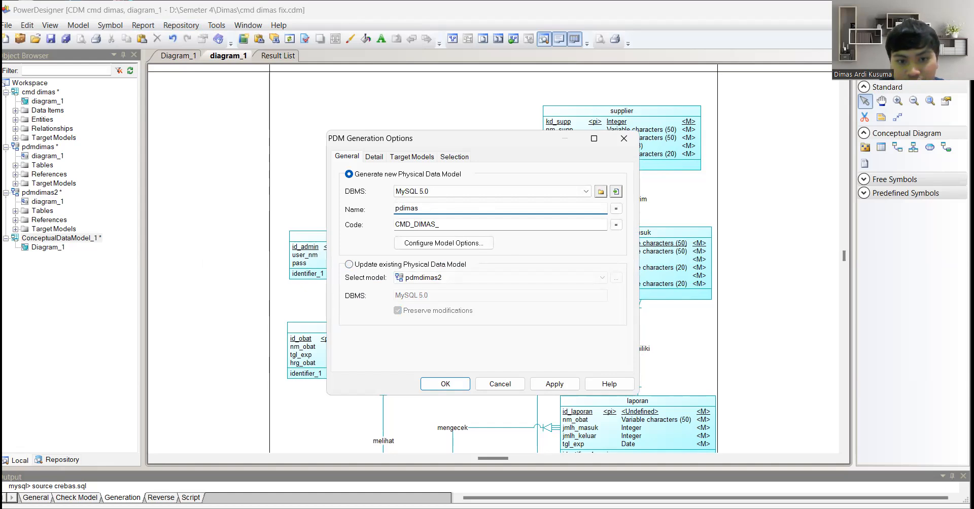
type("dm")
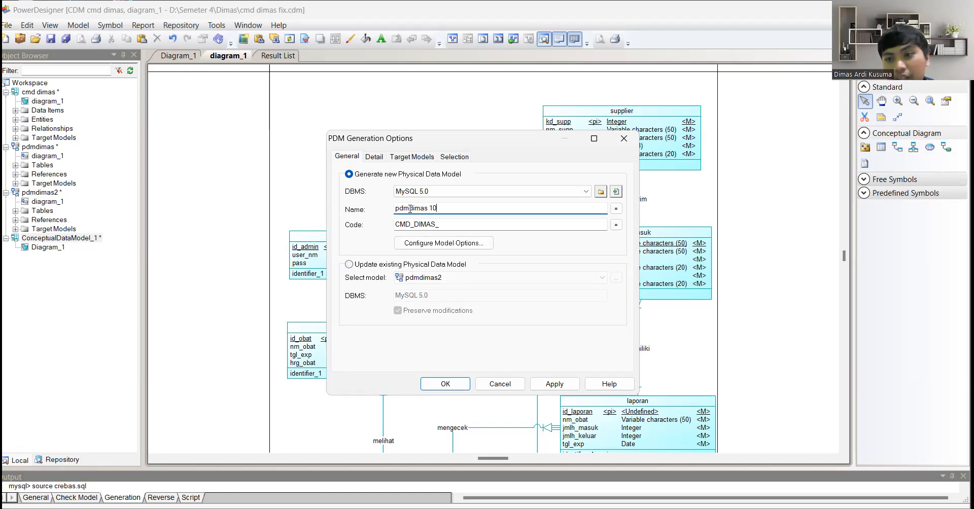
left_click_drag(410, 208, 395, 209)
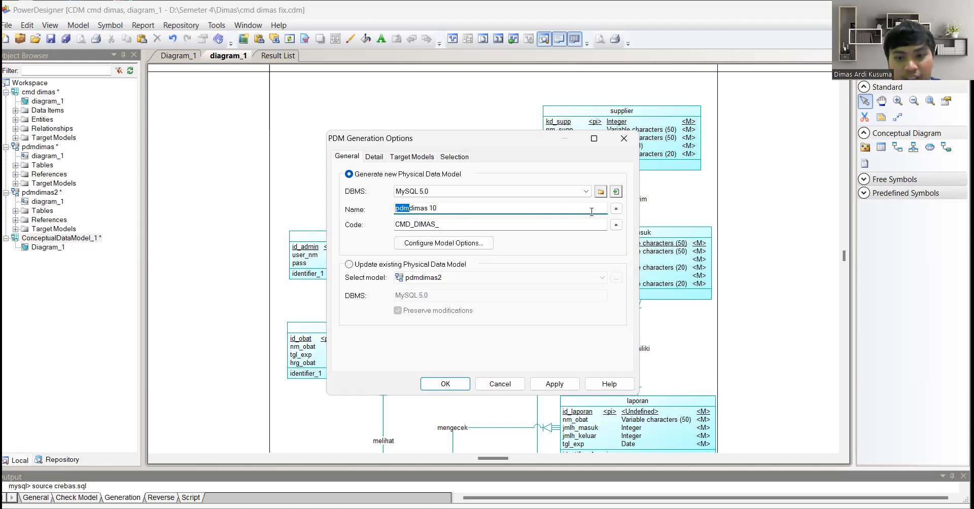
left_click(572, 207)
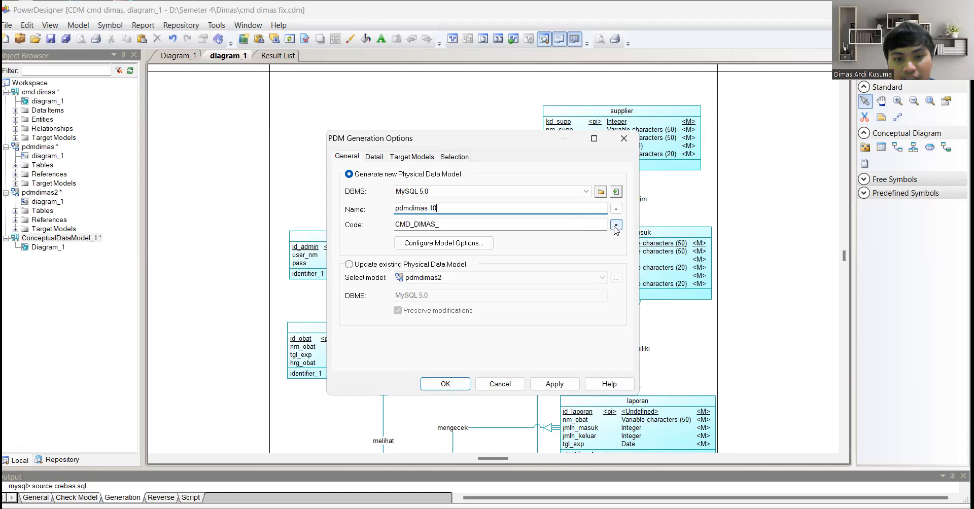
left_click(615, 227)
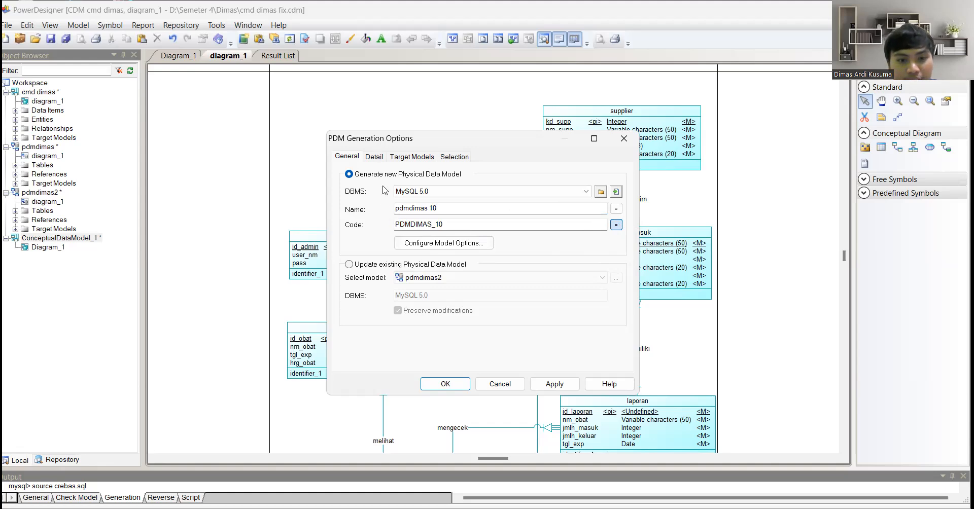
- Generate the pdmdimas 10 physical data model with the current detail options
left_click(375, 156)
left_click(350, 157)
left_click(445, 385)
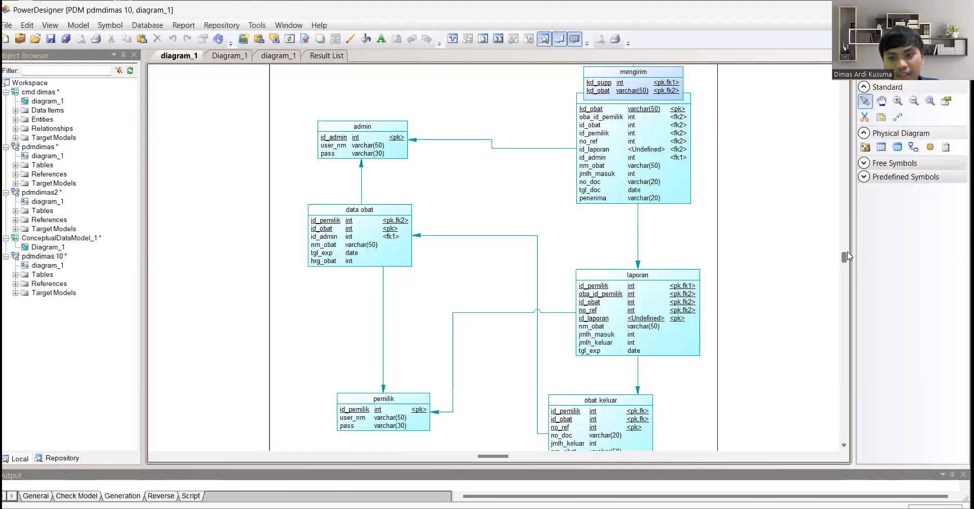
- Move the supplier and mengirim tables upward in the physical diagram so that mengirim sits clear between supplier and obat masuk
left_click_drag(846, 253, 848, 258)
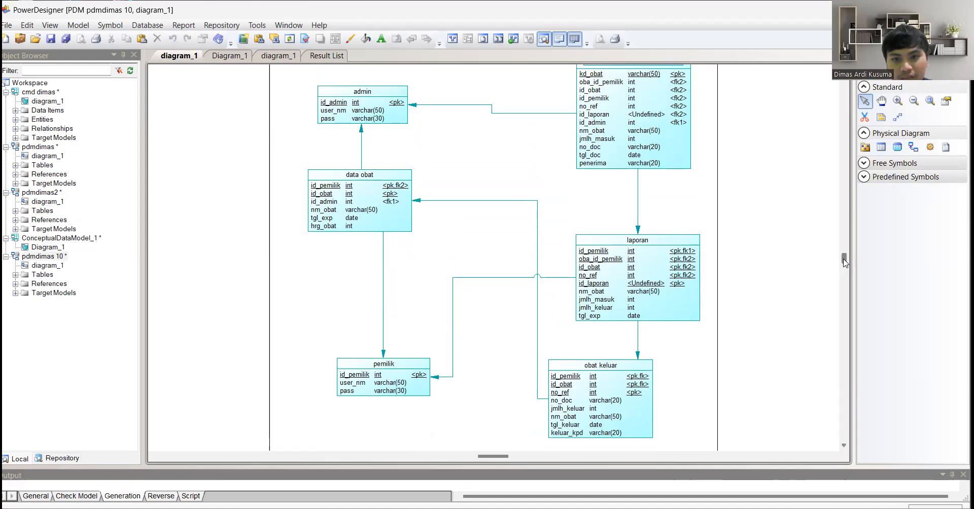
left_click_drag(843, 259, 844, 257)
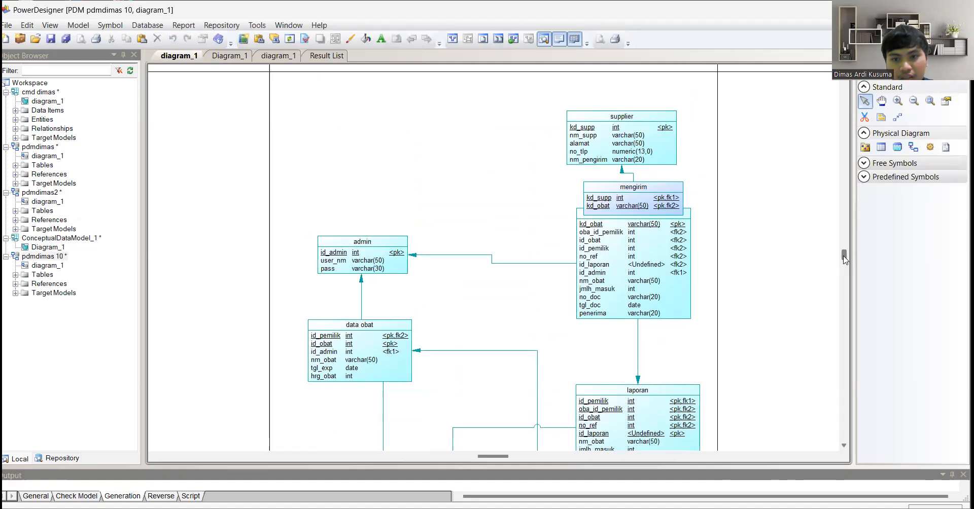
left_click(652, 186)
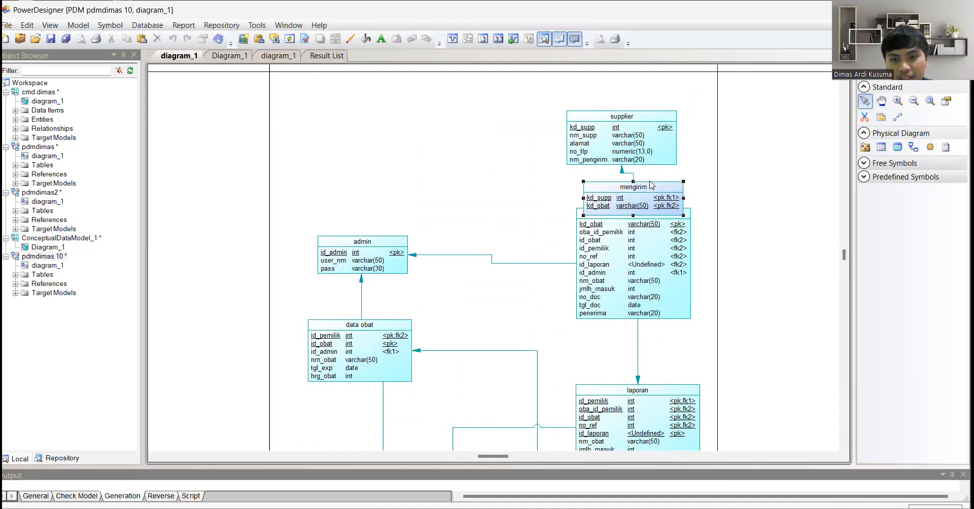
left_click_drag(652, 187, 646, 174)
left_click_drag(662, 144, 667, 123)
left_click_drag(641, 182, 639, 164)
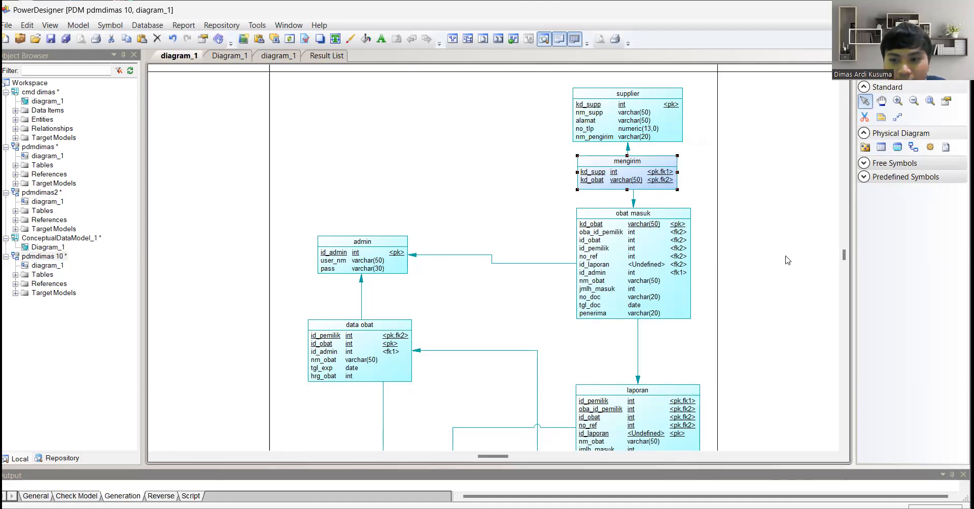
- Turn off the Drop table option in the database generation for pdmdimas 10 and try to generate crebas.sql in the current directory
left_click_drag(843, 252, 845, 253)
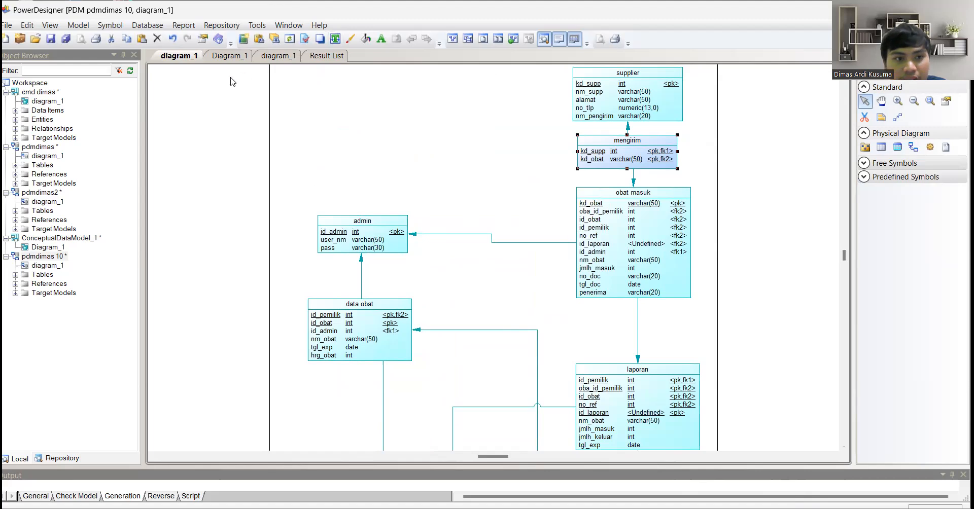
left_click(149, 25)
mouse_move(184, 25)
mouse_move(147, 25)
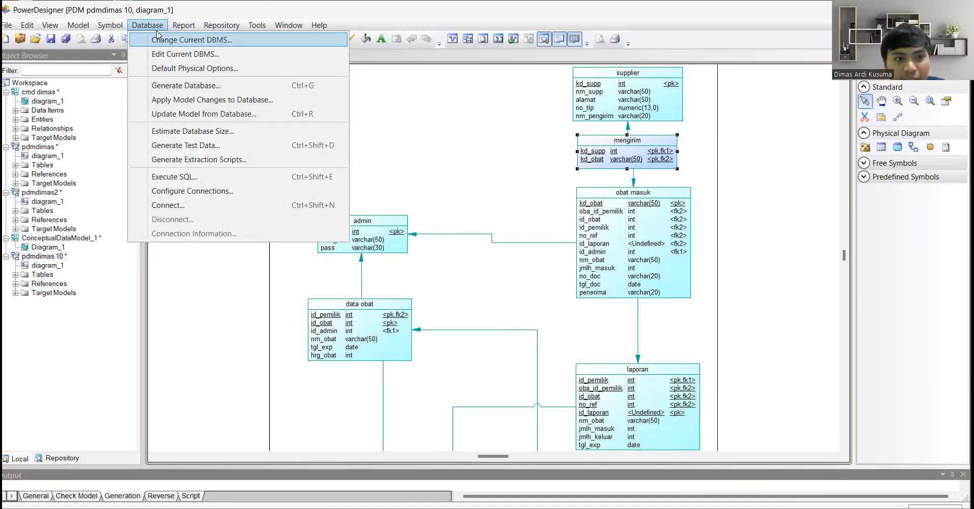
left_click(222, 91)
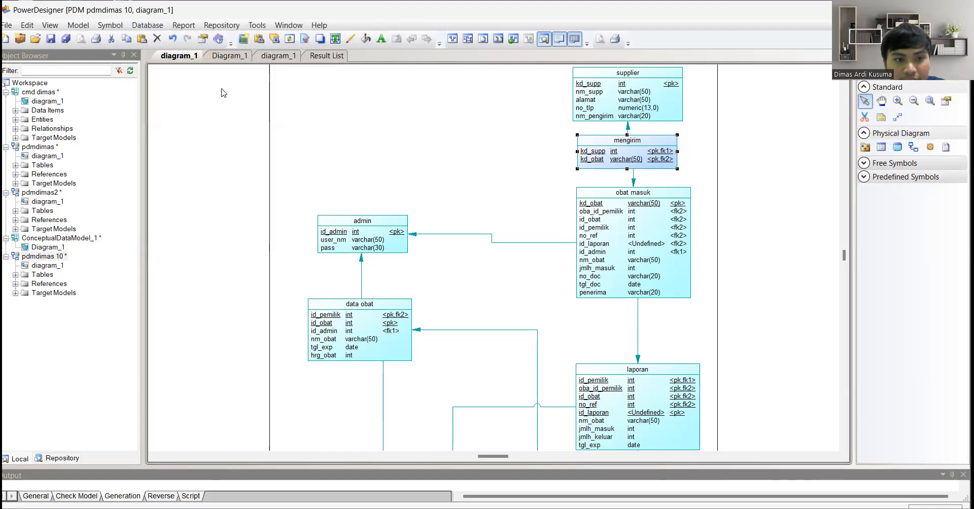
left_click(461, 203)
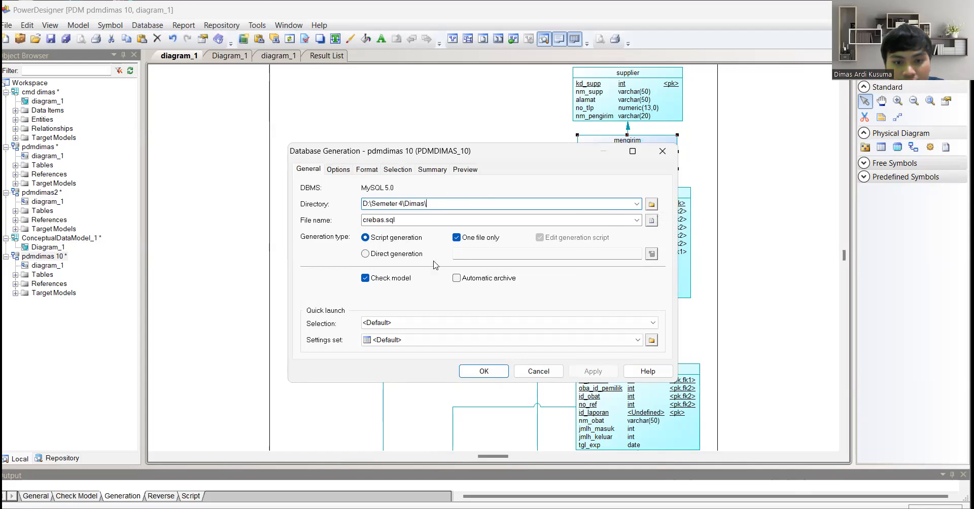
left_click(336, 169)
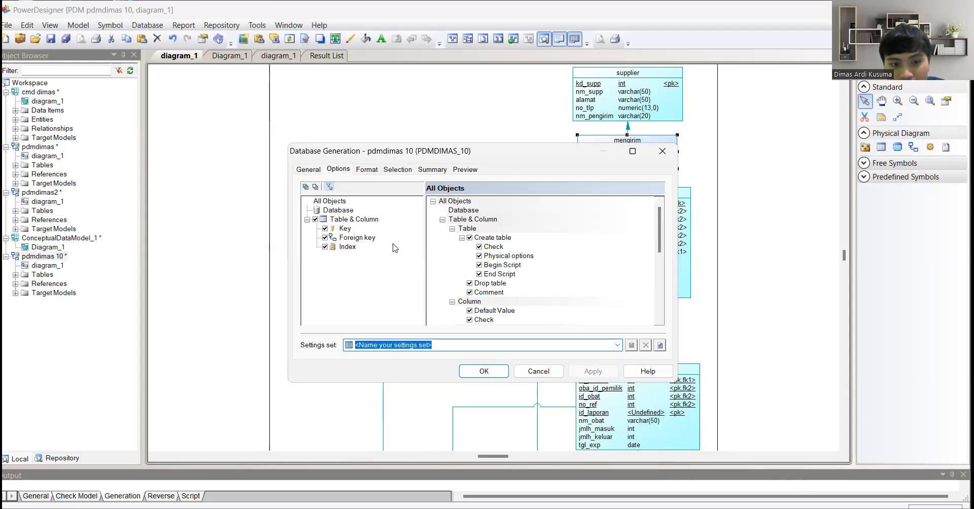
left_click(469, 284)
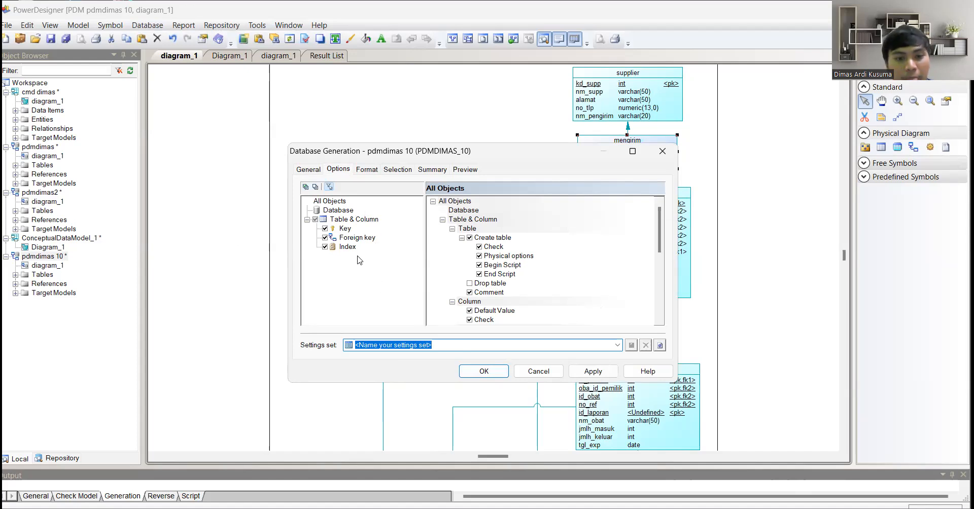
left_click(486, 375)
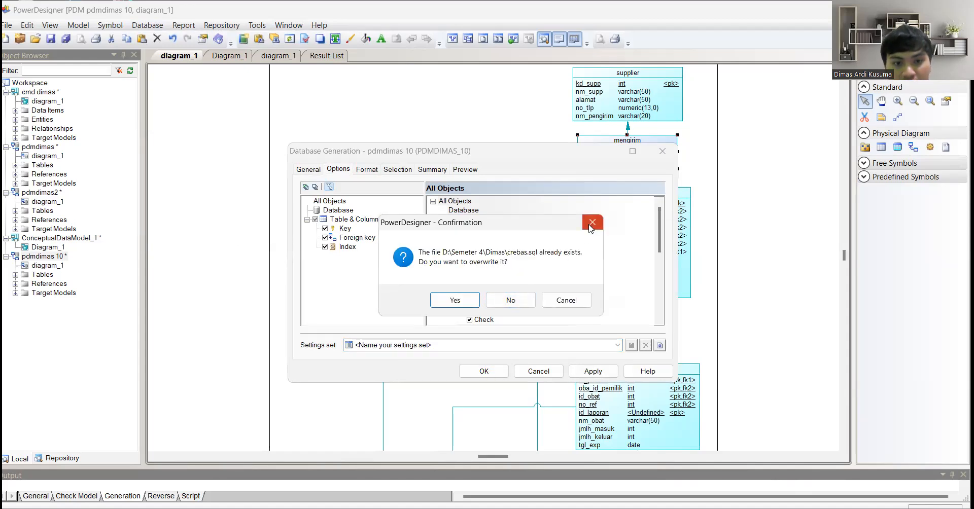
left_click(455, 300)
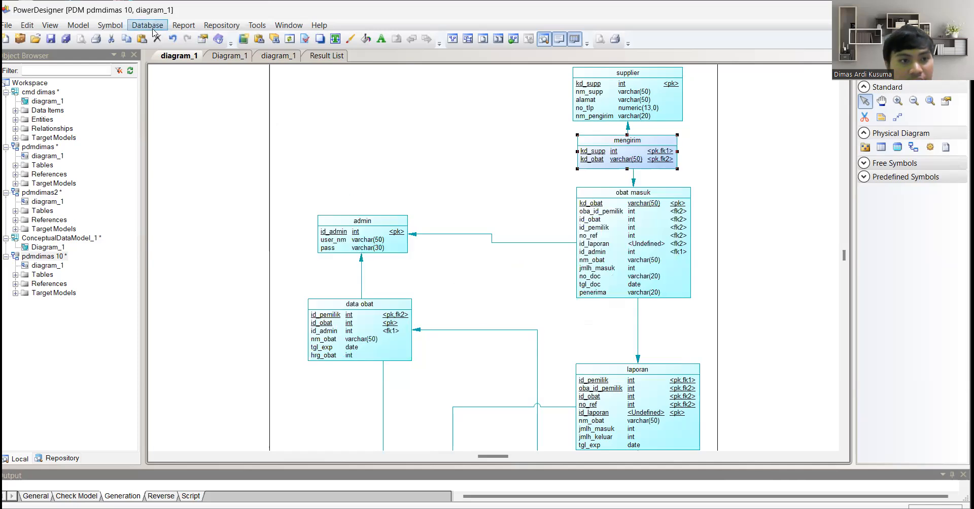
- Reopen the database generation for pdmdimas 10 and set the script's output directory to D:\Semeter 4\EMSY
left_click(153, 25)
left_click(216, 85)
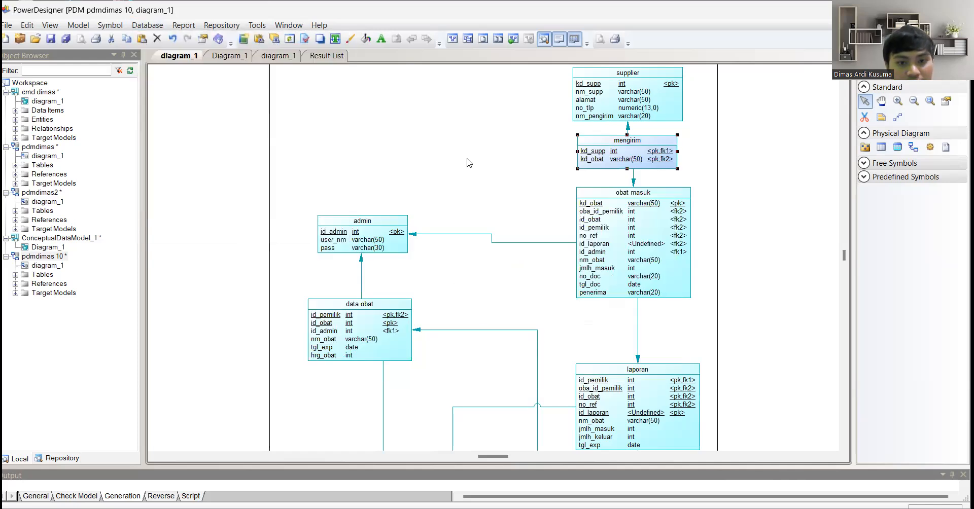
left_click(651, 204)
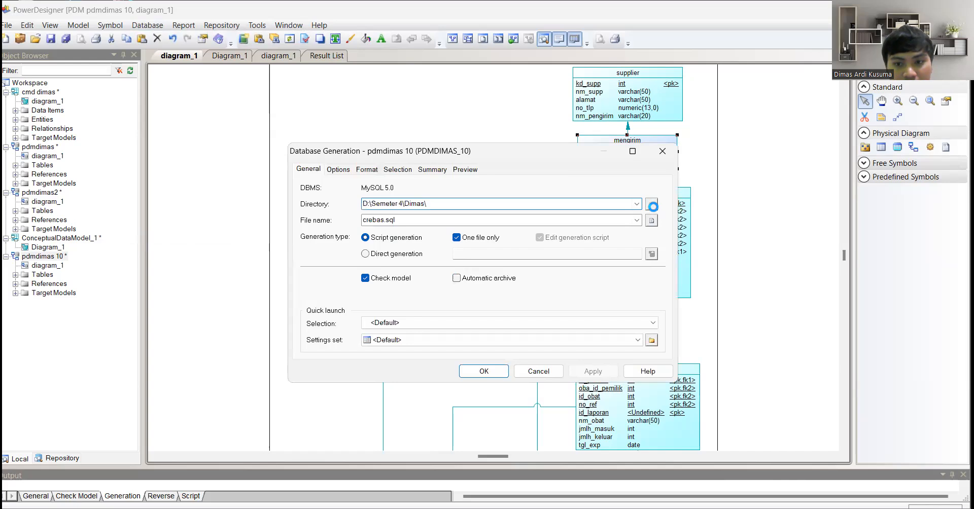
left_click_drag(567, 232, 569, 262)
double_click(473, 222)
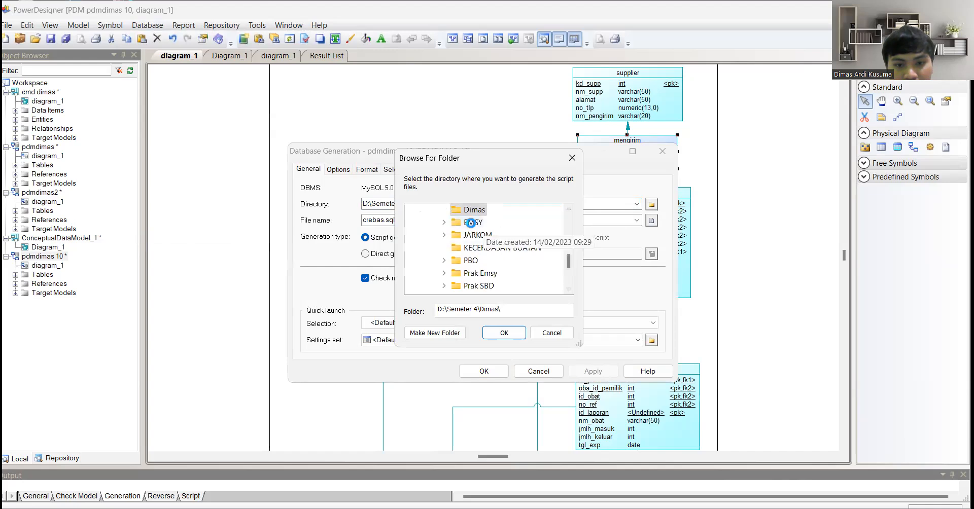
left_click(508, 334)
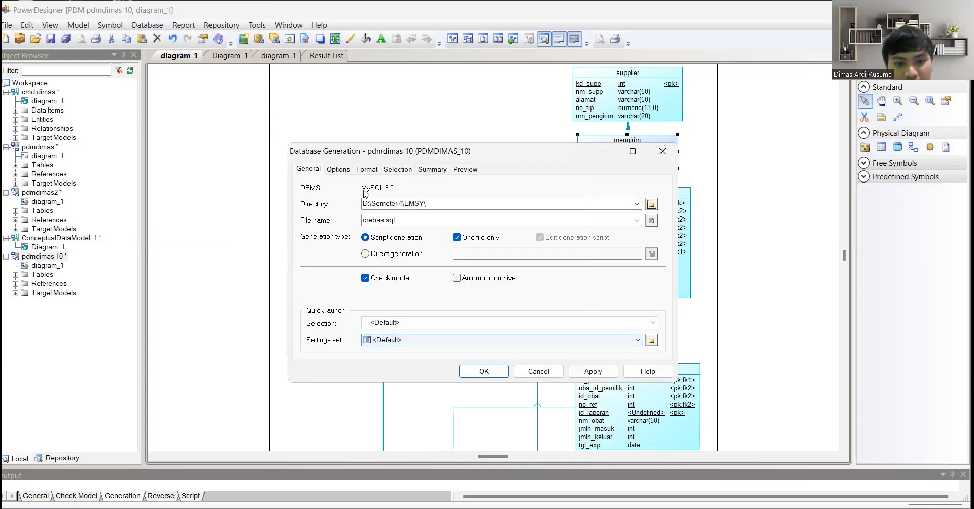
- Generate the crebas.sql database script with Drop table left off, and open the generated file for editing
left_click(339, 170)
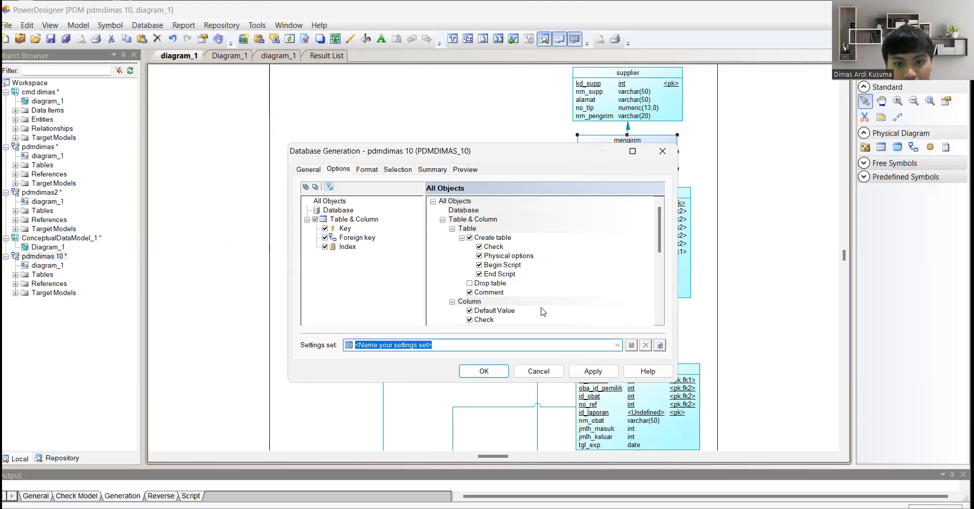
left_click(495, 372)
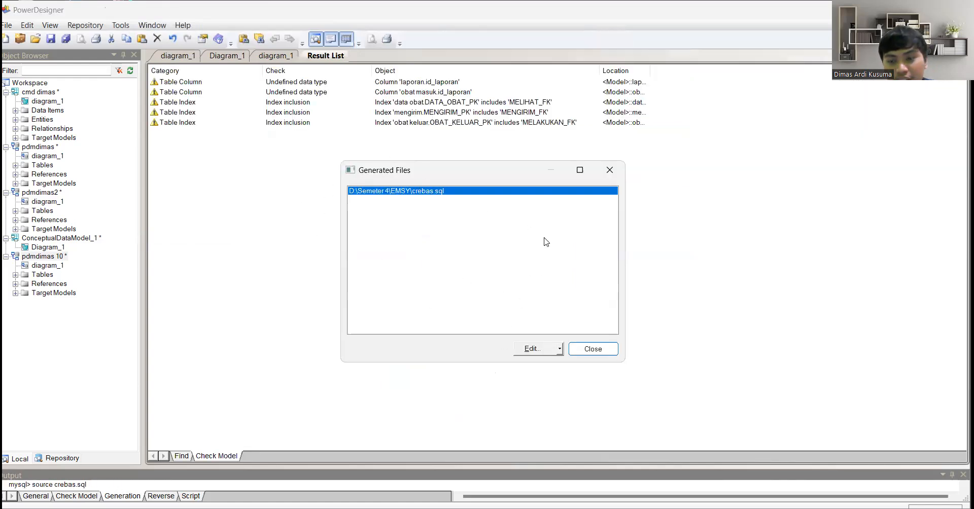
left_click(547, 350)
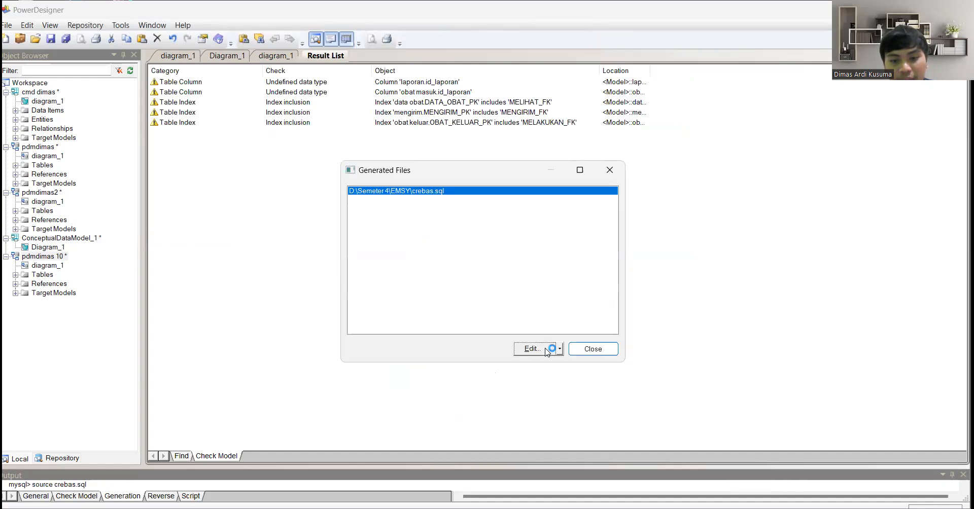